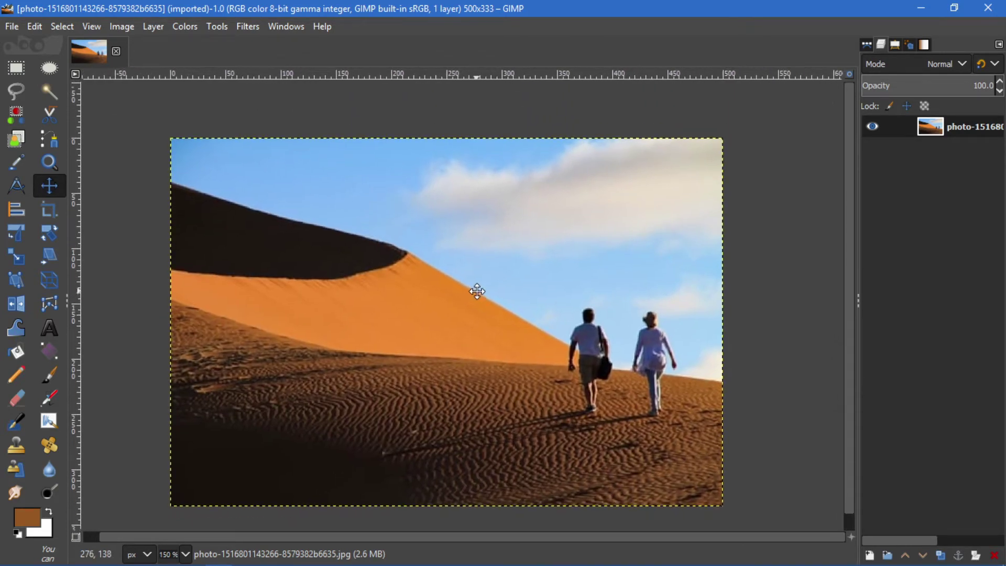
Choose the Free Select tool and zoom in on the man walking on the left
mouse_move(477, 291)
mouse_down()
mouse_move(488, 268)
mouse_move(486, 281)
mouse_move(498, 284)
mouse_move(484, 288)
mouse_up()
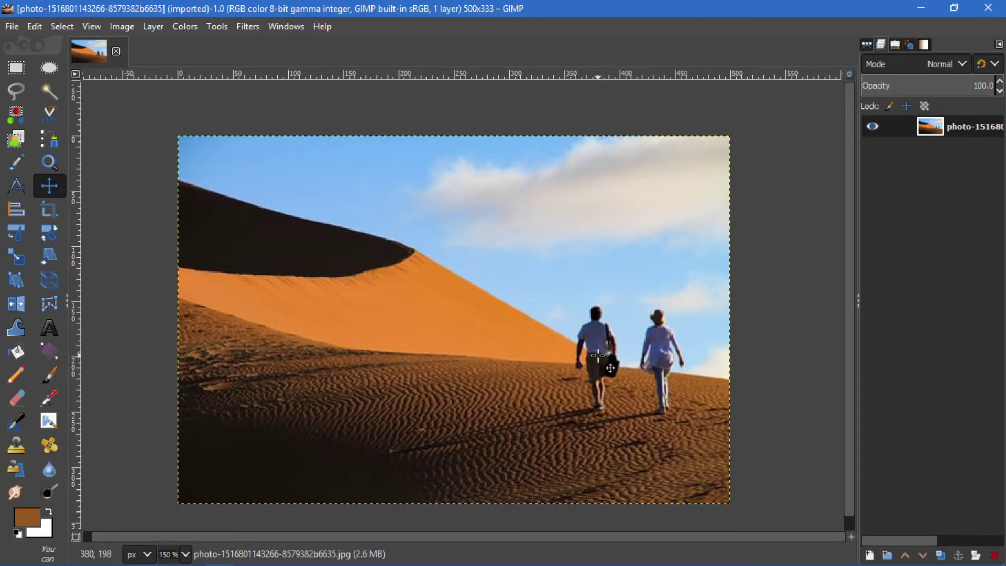
ctrl+scroll(597, 355, up, 2)
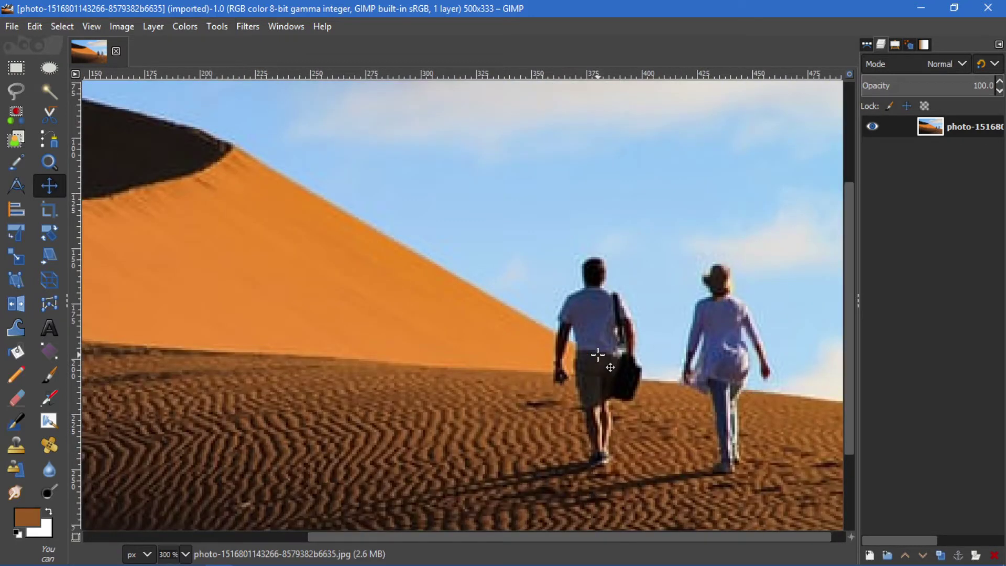
ctrl+scroll(597, 356, down, 1)
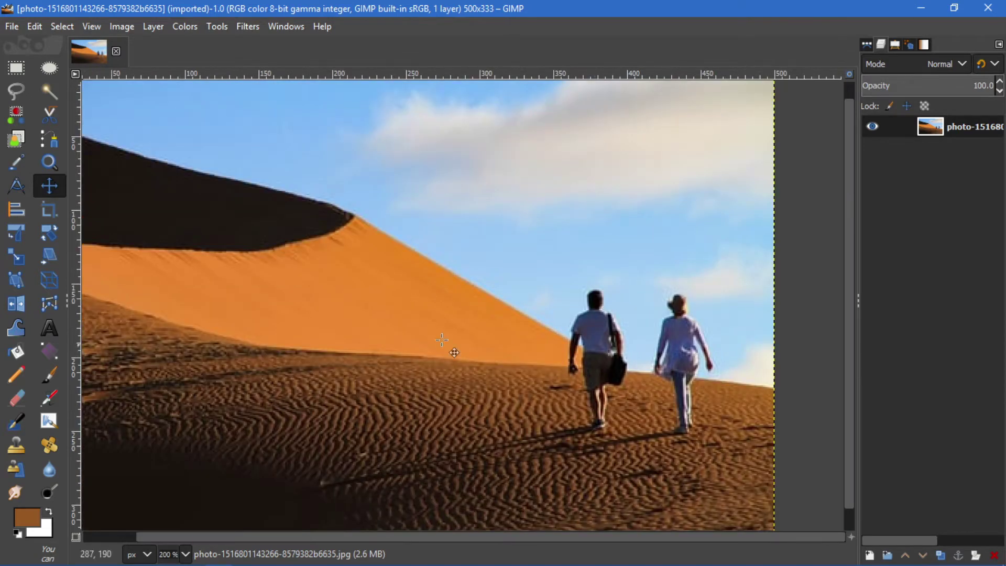
click(19, 91)
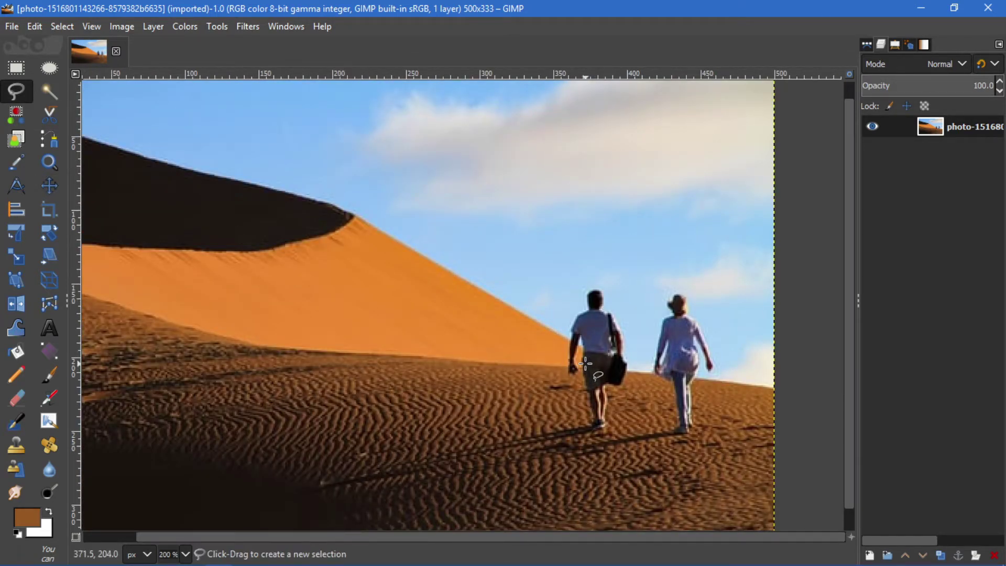
ctrl+scroll(585, 363, up, 1)
ctrl+scroll(586, 364, up, 1)
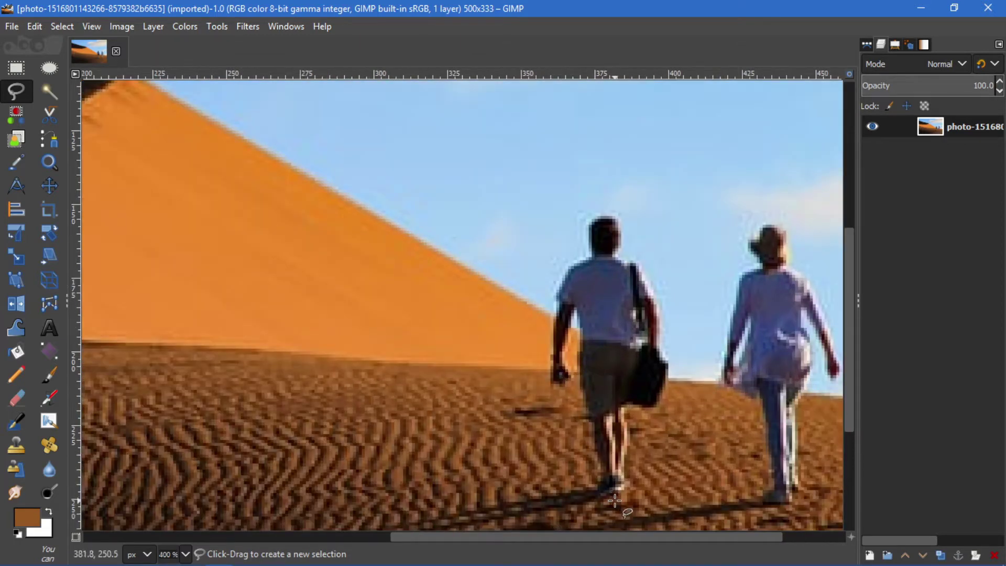
ctrl+scroll(614, 498, up, 1)
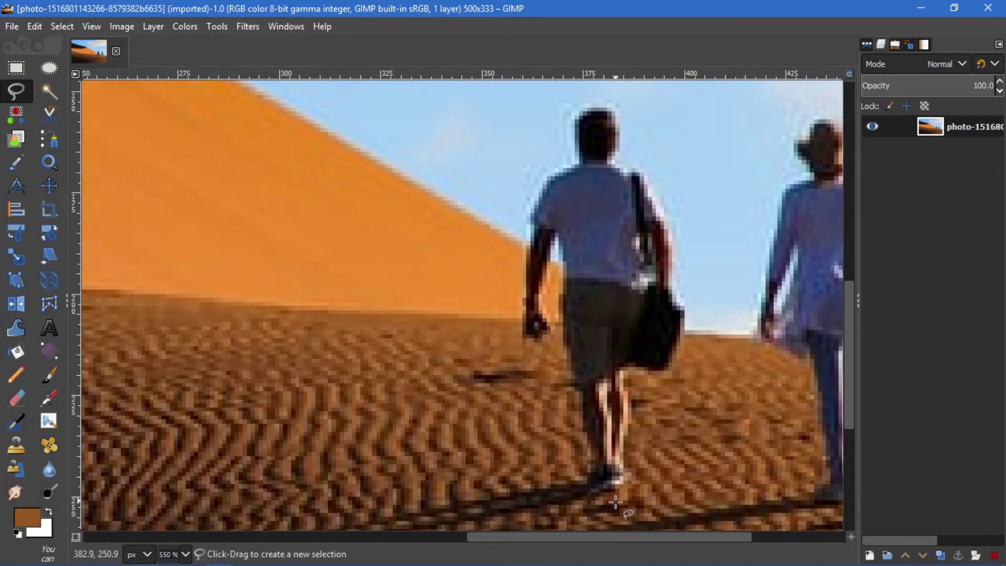
Trace a lasso from the man's foot, up his leg and arm, over his head, and commit it
click(624, 485)
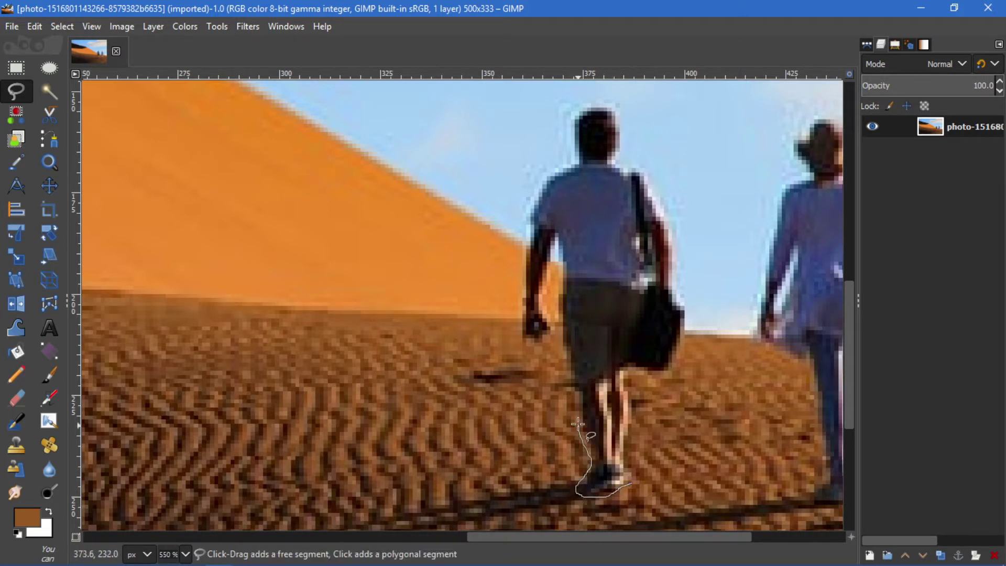
drag(578, 423, 573, 385)
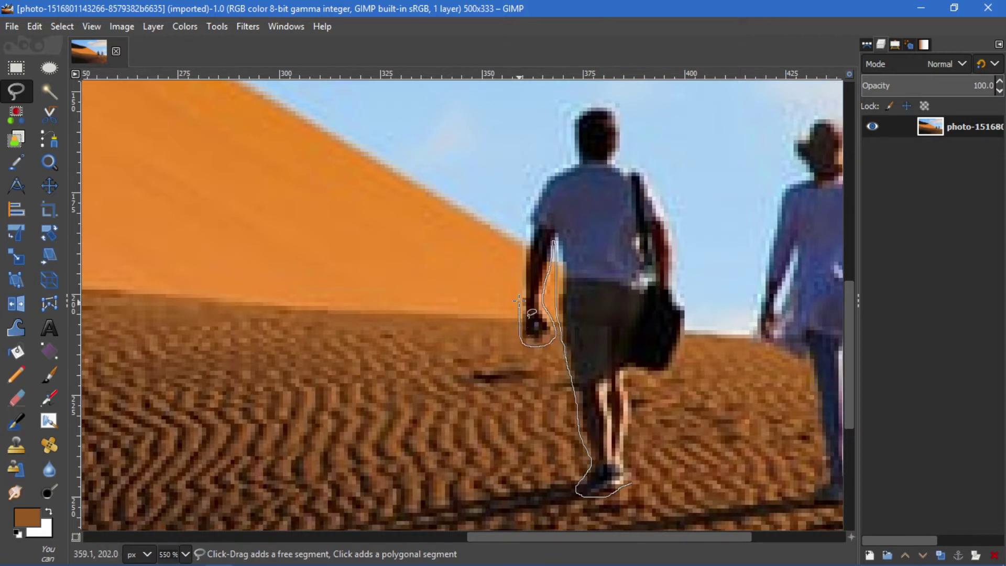
click(523, 232)
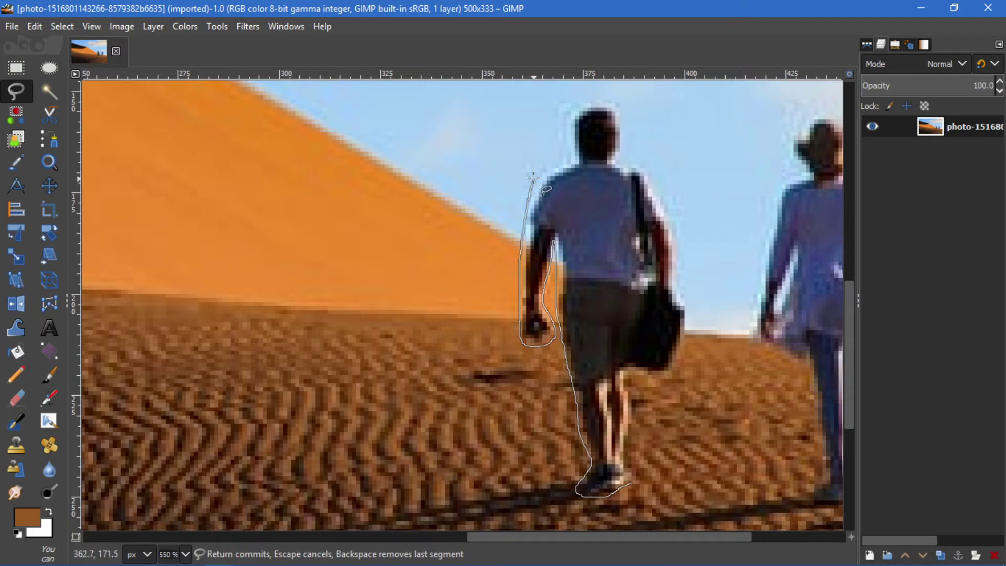
drag(533, 177, 555, 152)
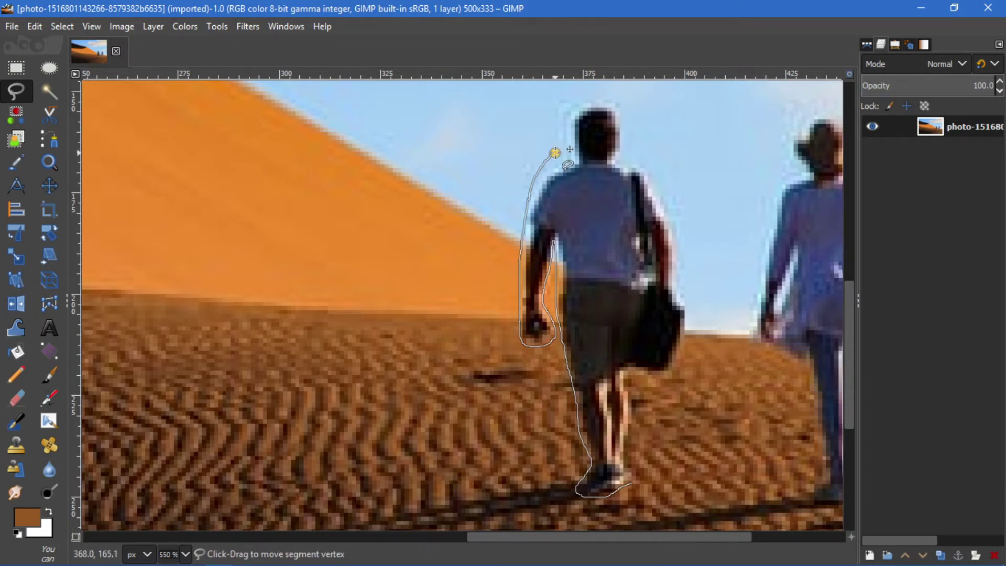
mouse_move(564, 134)
mouse_down()
mouse_move(630, 114)
mouse_move(628, 160)
mouse_move(657, 181)
mouse_move(674, 215)
mouse_move(698, 321)
mouse_move(672, 377)
mouse_move(634, 381)
mouse_move(630, 482)
mouse_up()
key(Return)
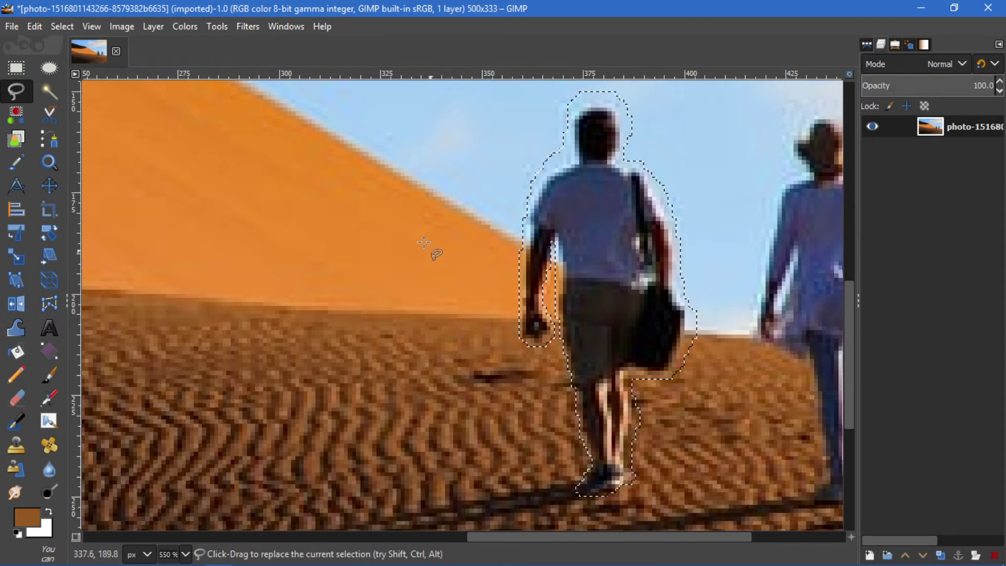
Run Heal selection with default settings on the left man, then deselect
click(246, 27)
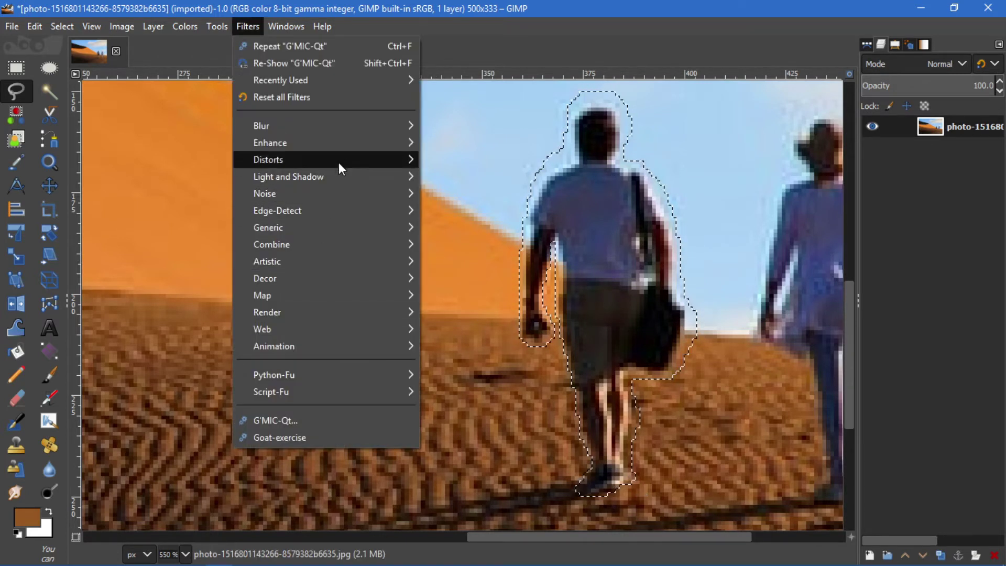
mouse_move(269, 143)
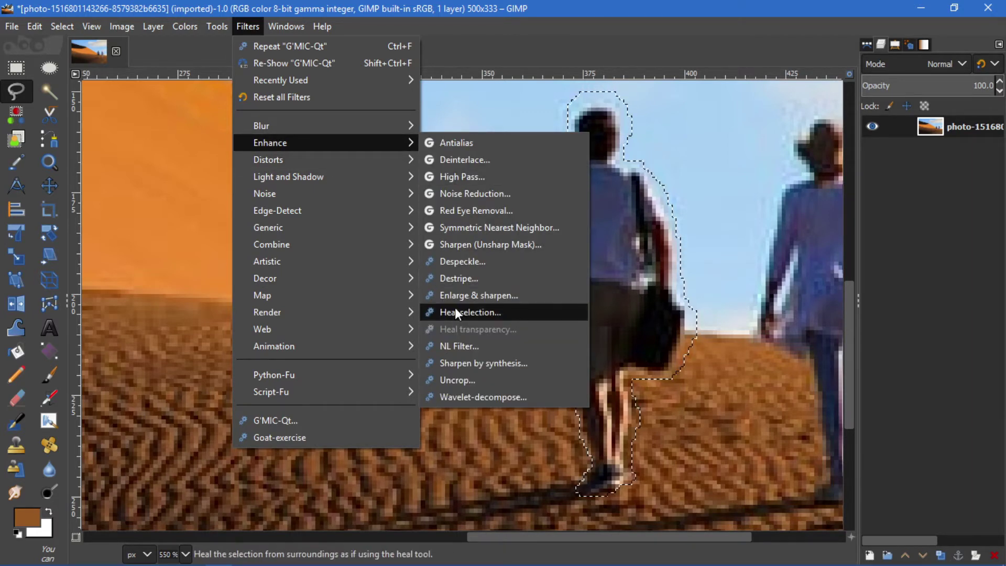
click(455, 310)
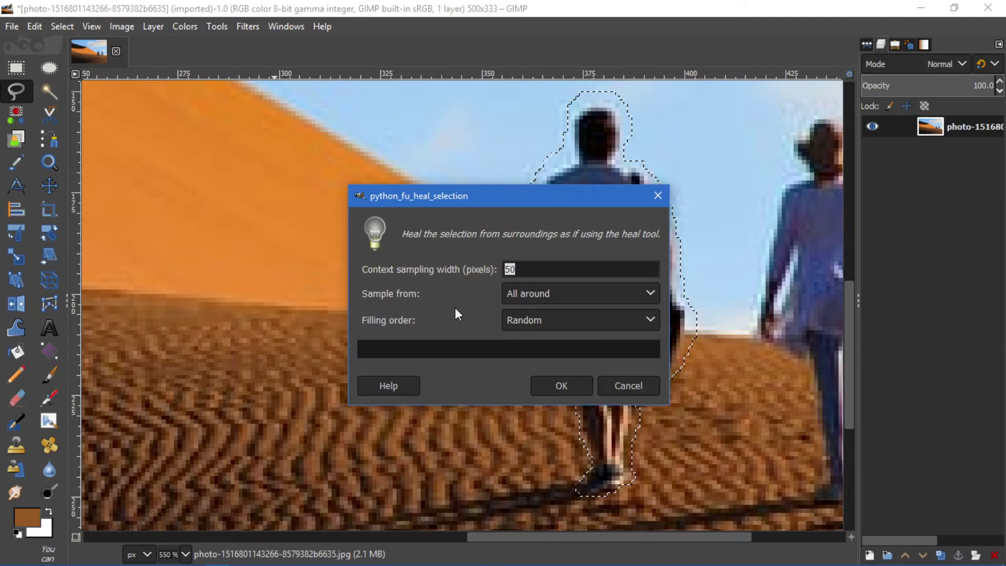
click(540, 386)
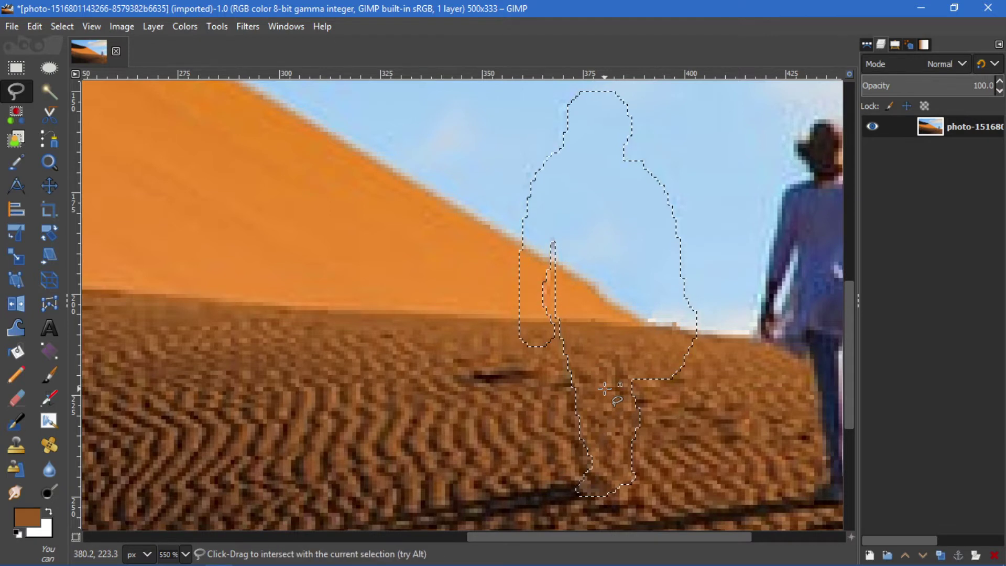
key(ctrl+shift+a)
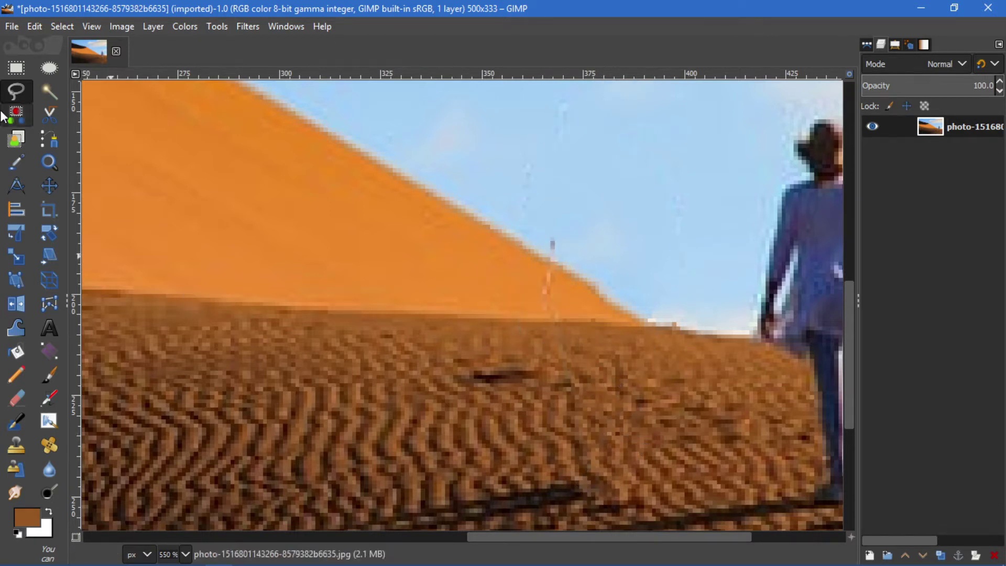
With a smaller Heal brush sourced from clean sky, heal the faint sky streaks and grey mark
click(49, 445)
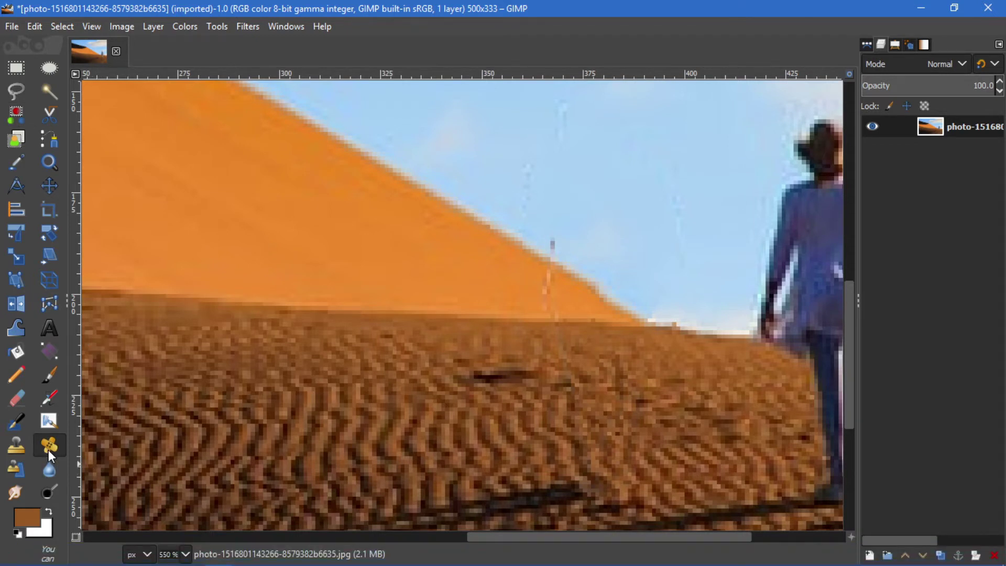
key(bracketleft)
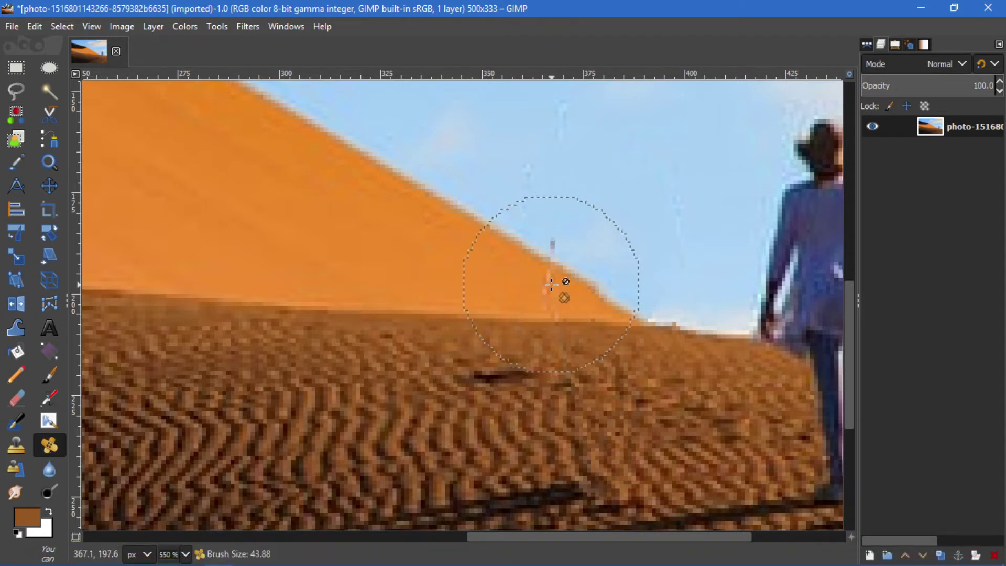
key(bracketleft)
key(bracketleft)
key(bracketleft)
key(bracketleft)
key(bracketleft)
key(bracketleft)
key(bracketleft)
key(bracketleft)
key(bracketleft)
key(bracketleft)
key(bracketleft)
key(bracketleft)
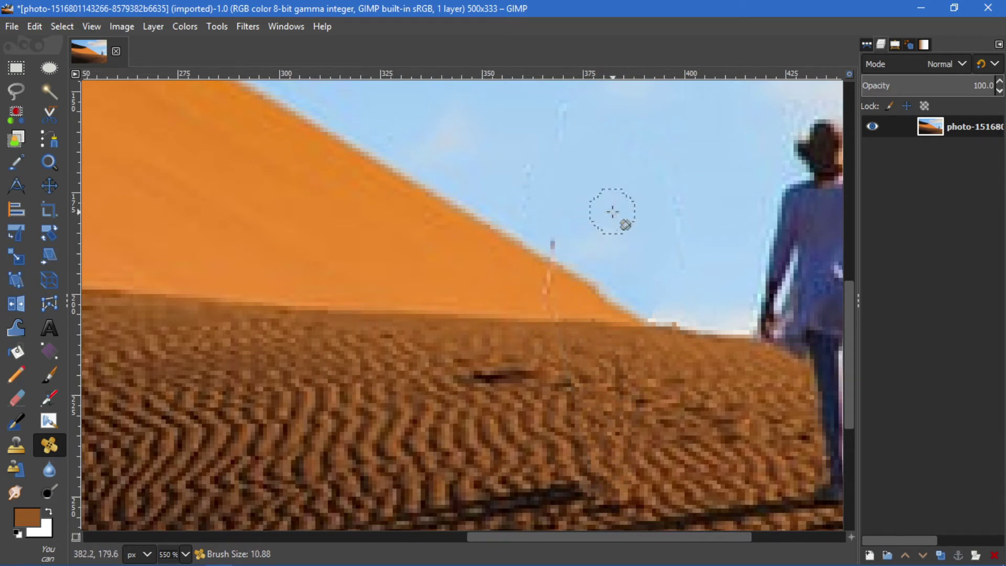
ctrl+click(613, 210)
drag(535, 212, 553, 129)
drag(680, 232, 631, 139)
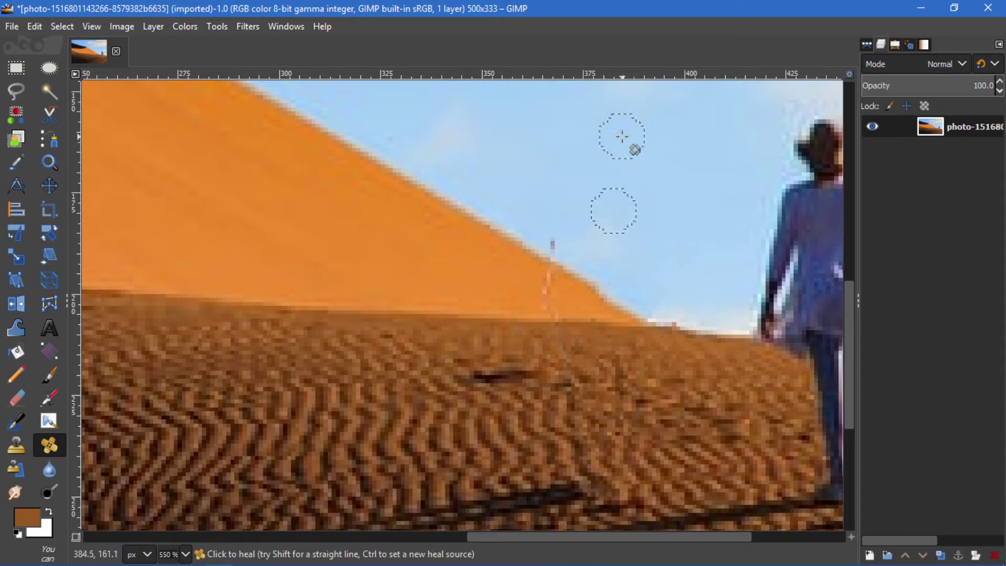
click(566, 236)
Shrink the brush further and heal the light vertical streak on the dune from clean dune colour
key(bracketleft)
key(bracketleft)
key(bracketleft)
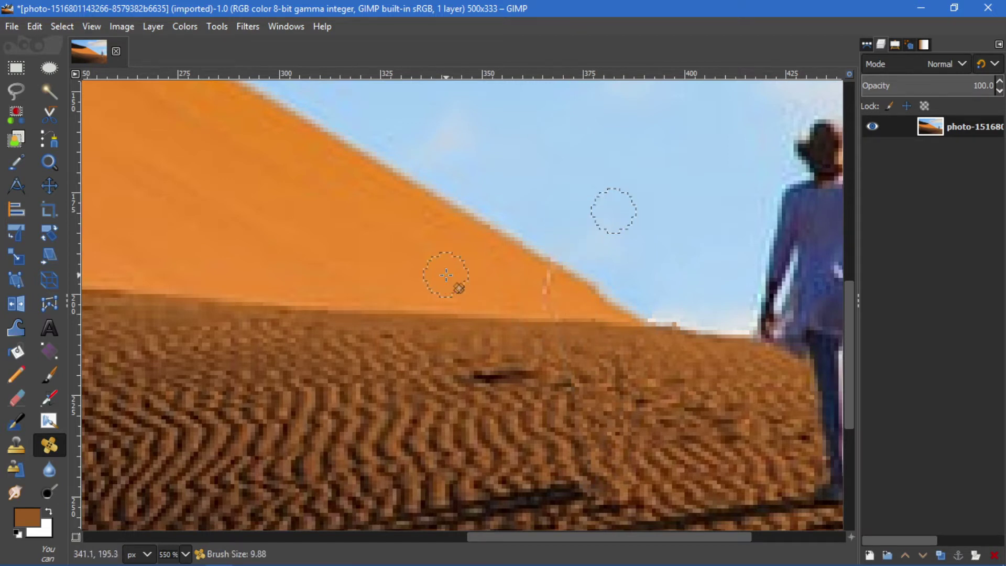
ctrl+click(494, 267)
scroll(537, 283, up, 1)
scroll(537, 286, up, 1)
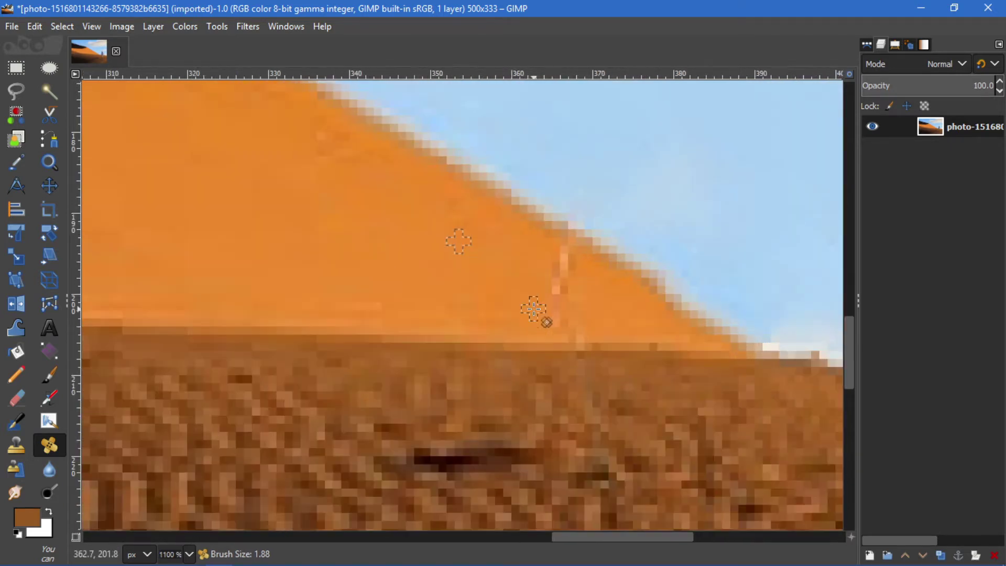
scroll(560, 294, up, 1)
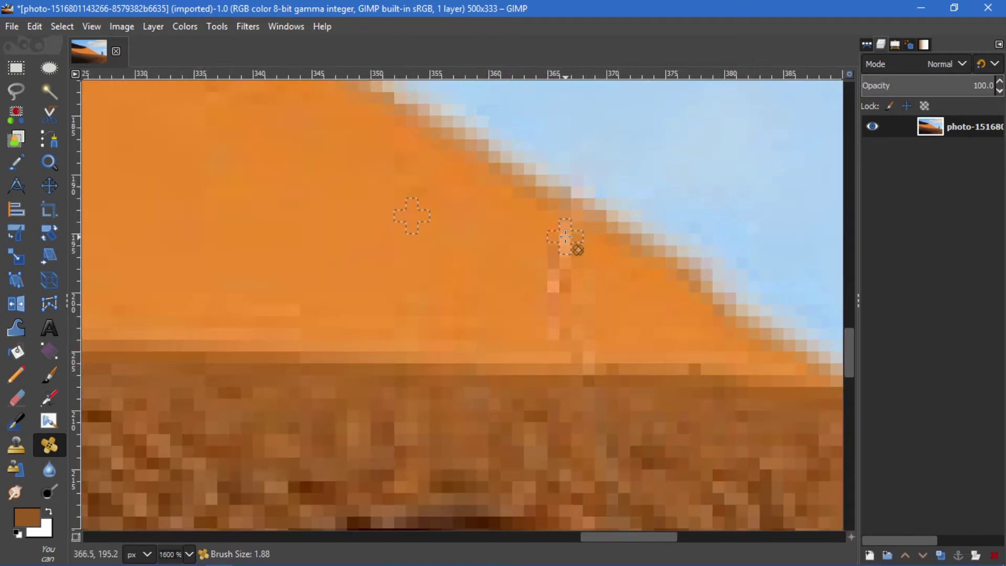
mouse_move(565, 231)
mouse_down()
mouse_move(566, 257)
mouse_move(532, 307)
mouse_up()
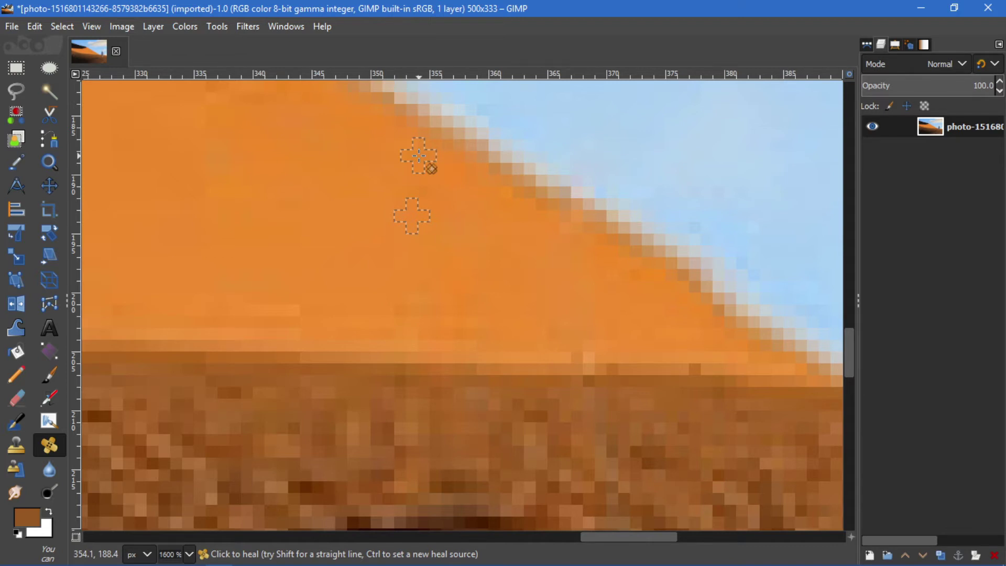
Reset the heal source in the sky beside the remaining horizon speck
scroll(539, 251, down, 1)
scroll(539, 251, down, 1)
scroll(539, 252, down, 1)
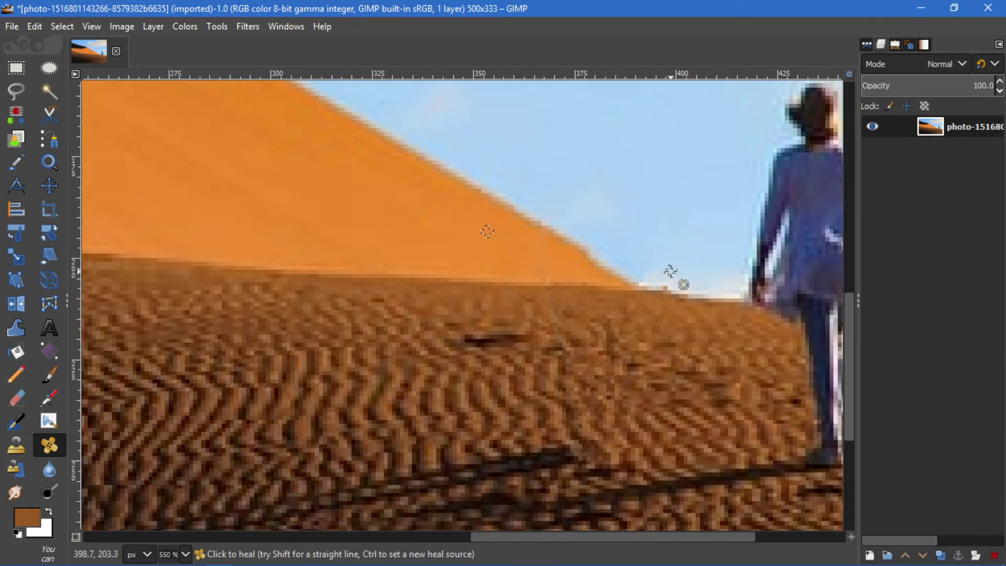
scroll(671, 271, up, 1)
scroll(672, 271, up, 1)
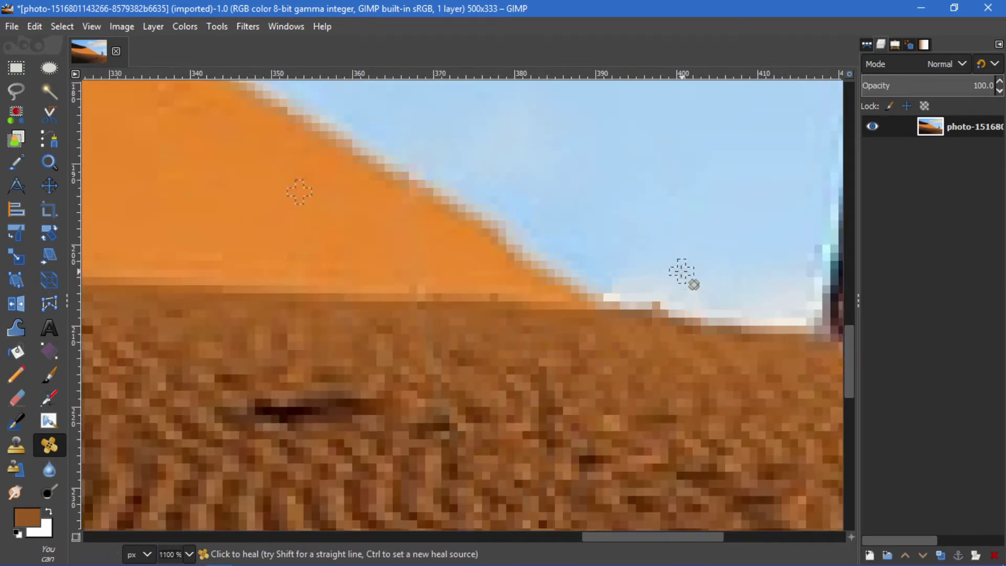
ctrl+click(625, 226)
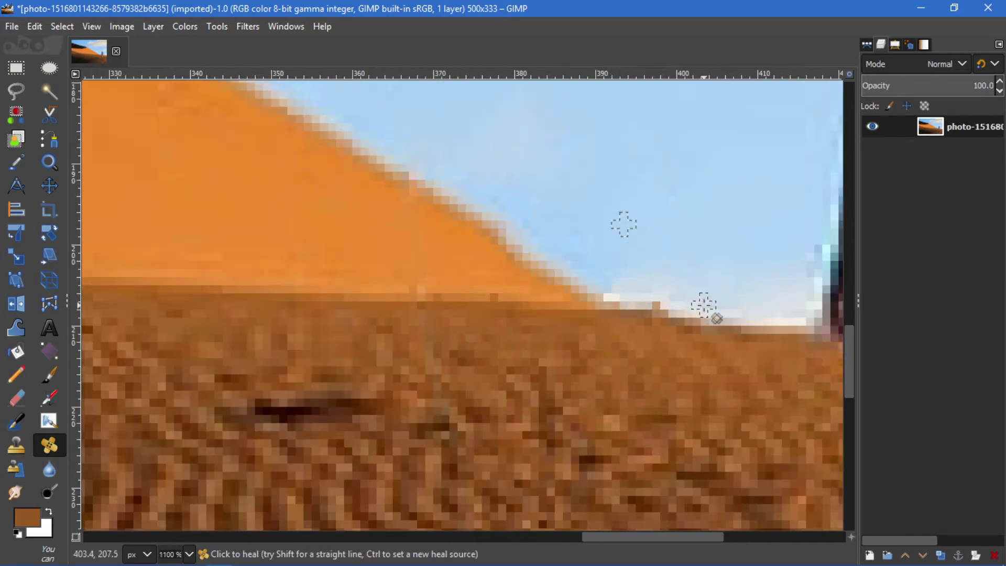
click(703, 303)
click(602, 265)
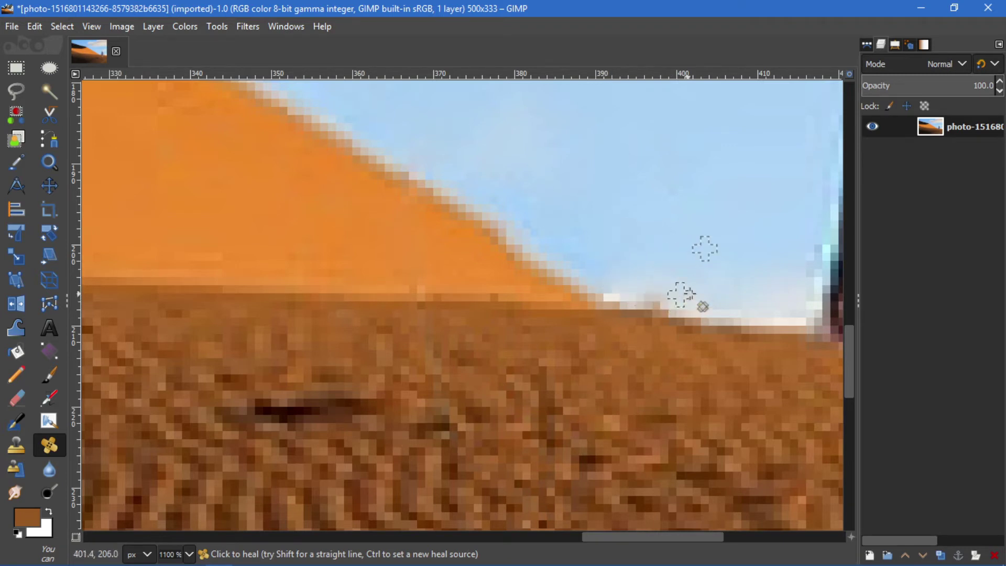
ctrl+click(624, 224)
ctrl+scroll(586, 333, down, 2)
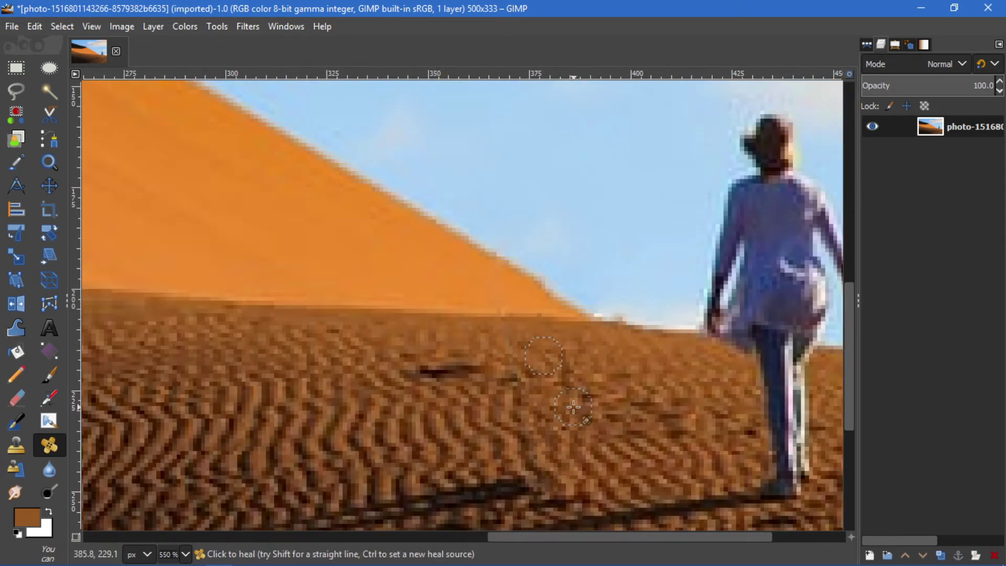
Clone clean sand over the streaked ripples and the dark streak left of the woman
click(15, 445)
ctrl+click(555, 357)
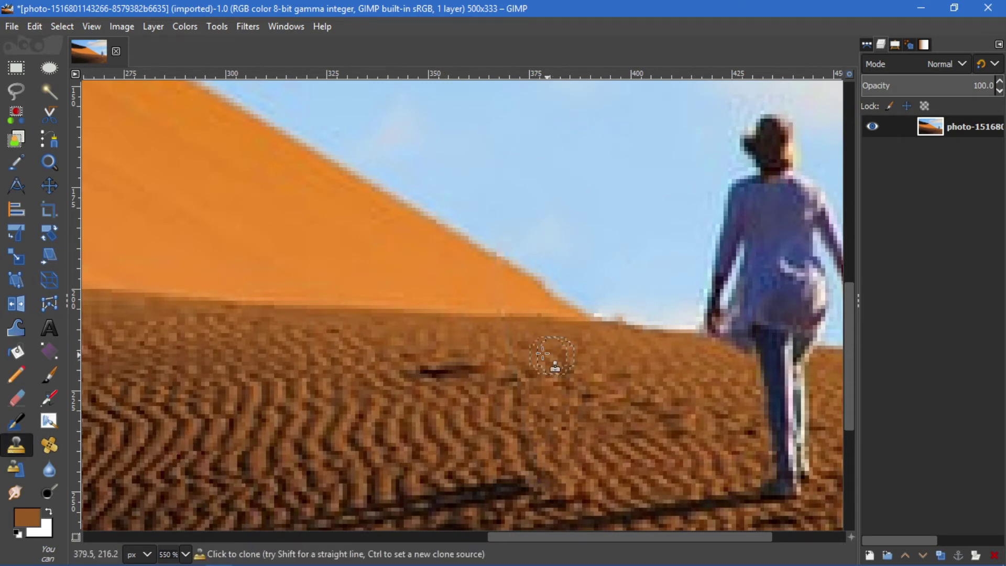
mouse_move(518, 393)
mouse_down()
mouse_move(581, 416)
mouse_move(604, 409)
mouse_up()
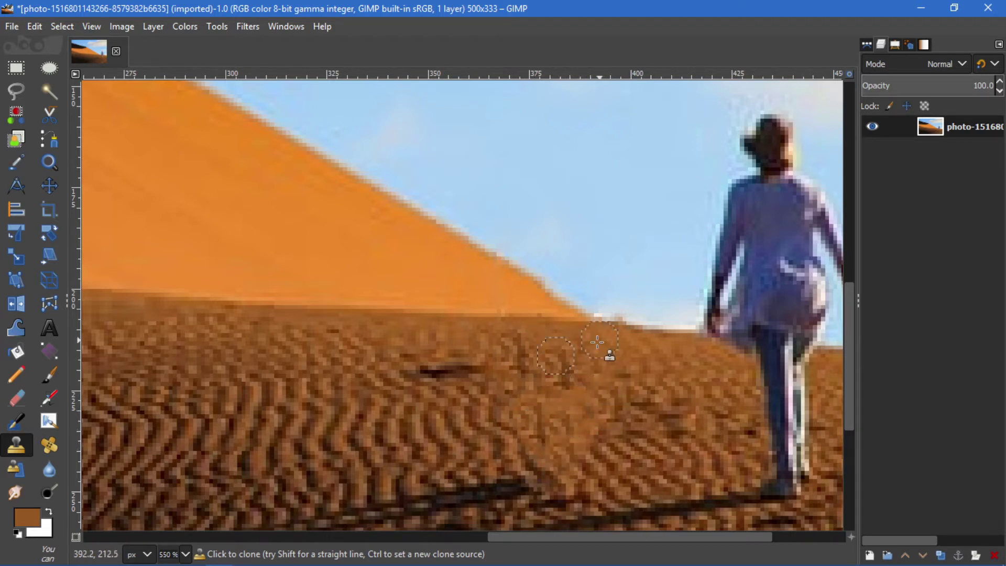
drag(604, 410, 602, 382)
drag(463, 379, 462, 373)
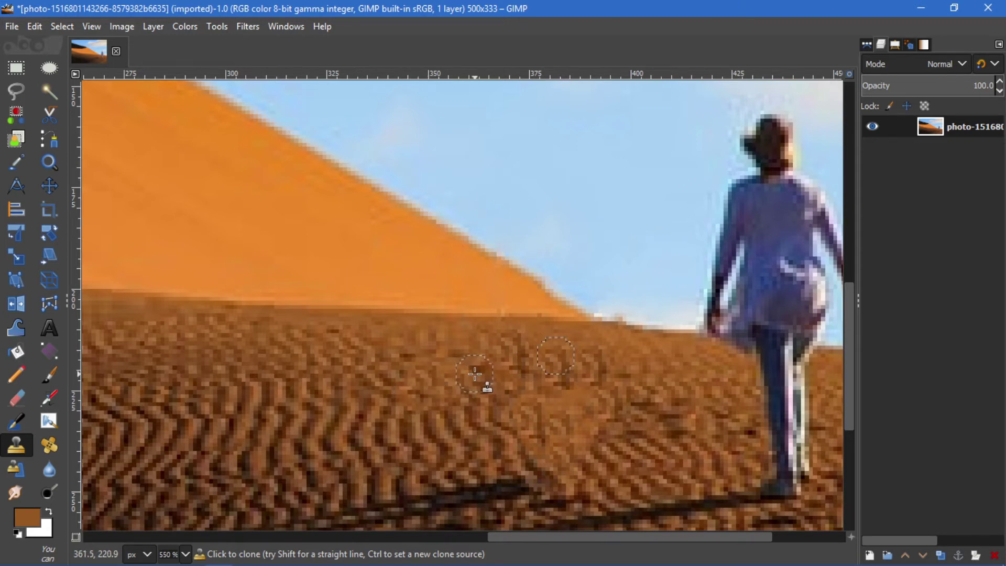
scroll(543, 409, down, 2)
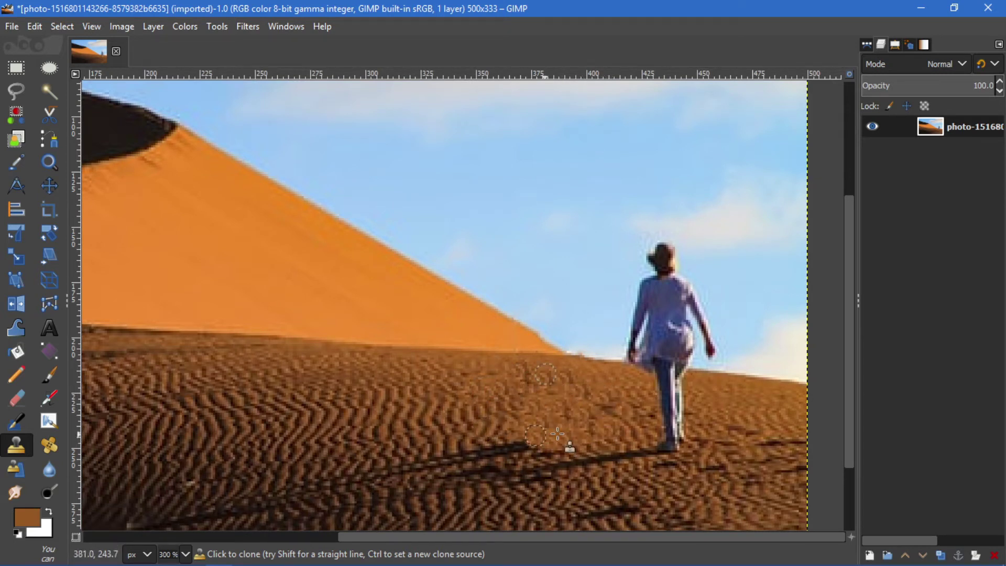
ctrl+click(545, 374)
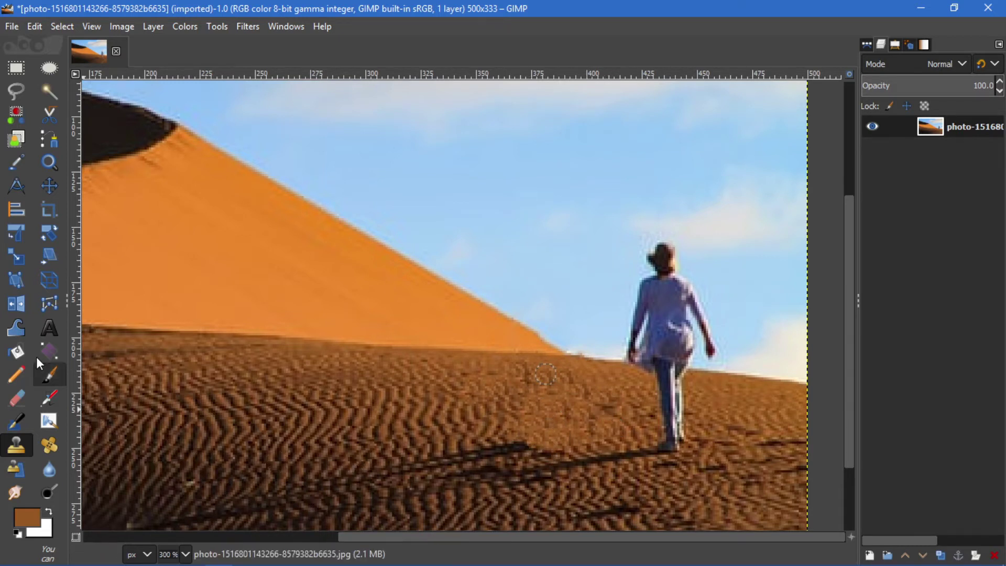
Lasso around the long diagonal shadow on the sand
click(15, 93)
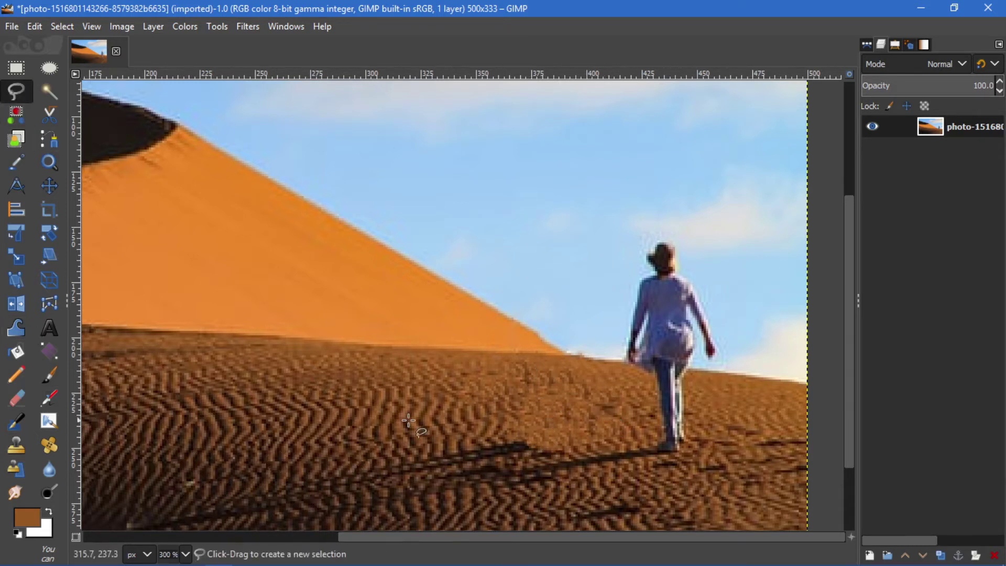
drag(851, 376, 852, 415)
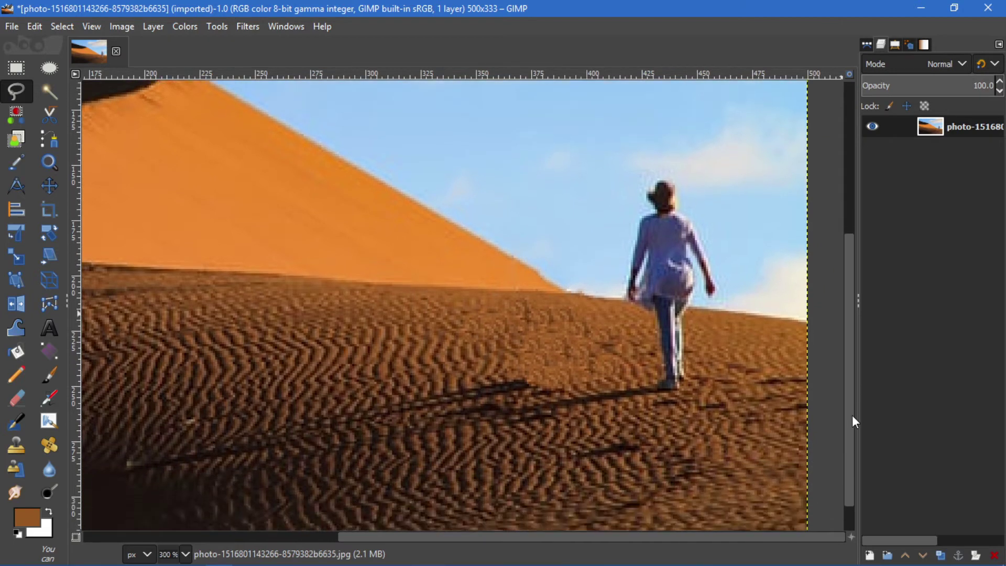
click(546, 384)
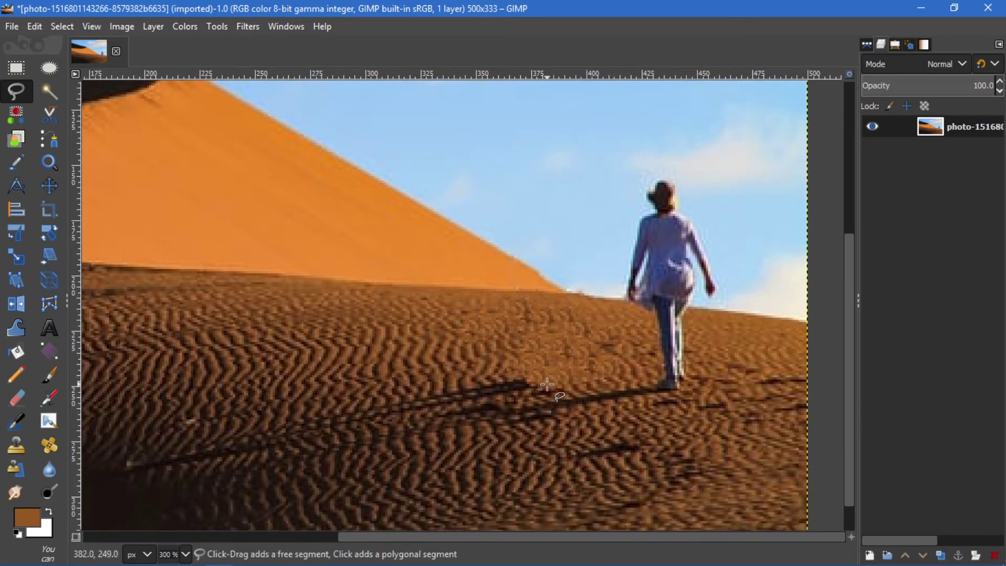
mouse_move(520, 390)
mouse_down()
mouse_move(262, 443)
mouse_move(215, 437)
mouse_move(252, 416)
mouse_move(472, 374)
mouse_move(537, 367)
mouse_move(543, 384)
mouse_up()
key(Return)
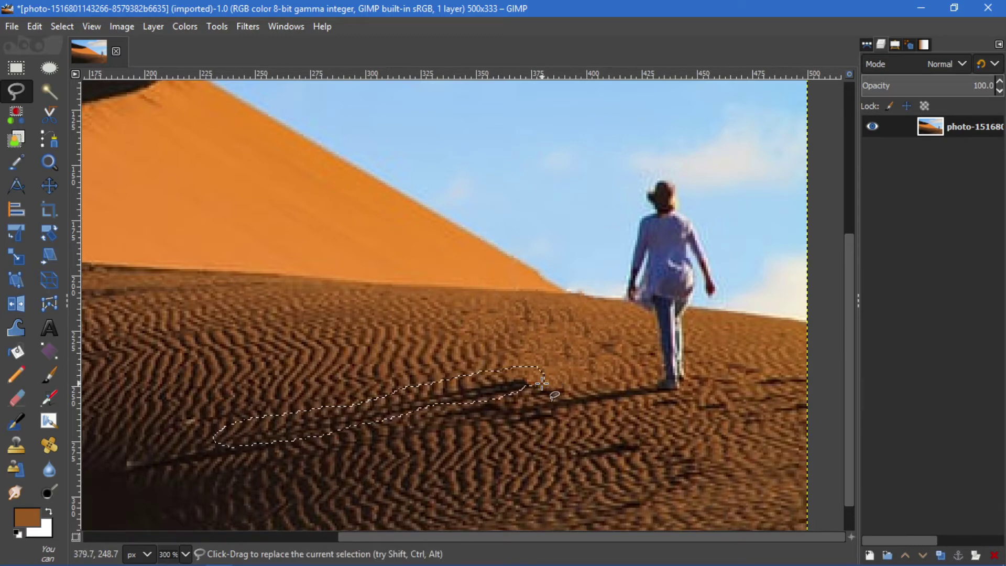
Apply Heal selection to fill the selected shadow with surrounding dune texture
click(244, 27)
mouse_move(269, 142)
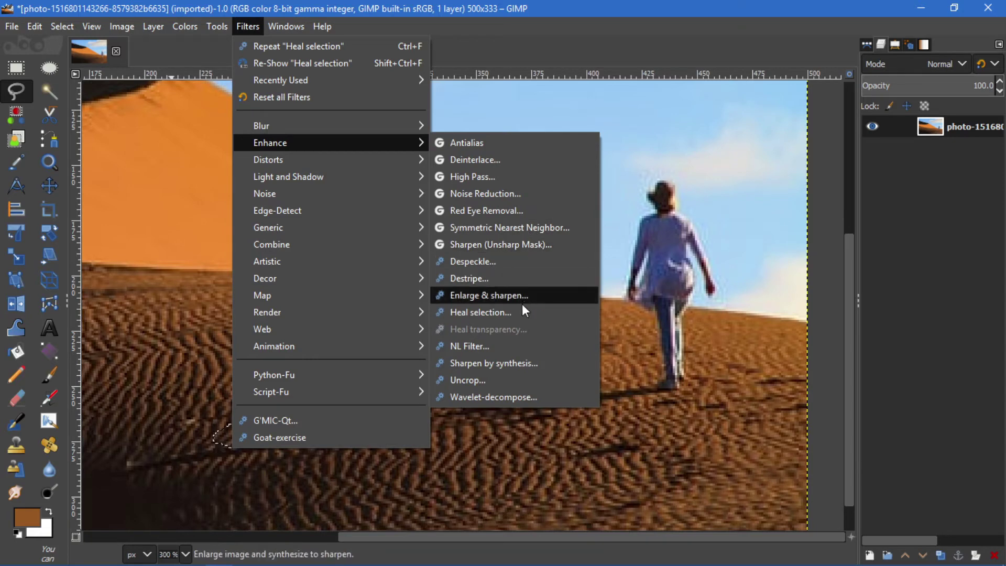
click(521, 312)
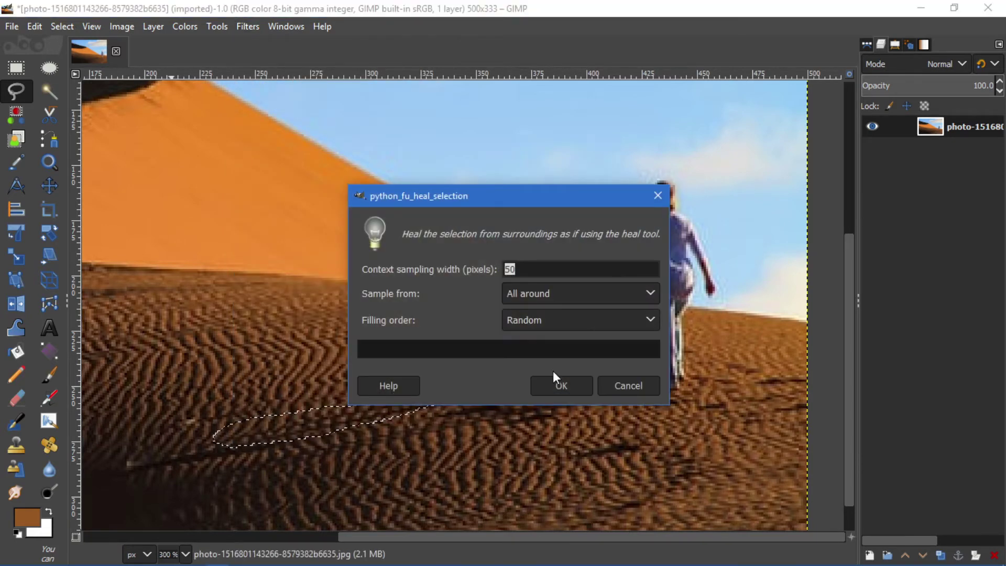
click(555, 389)
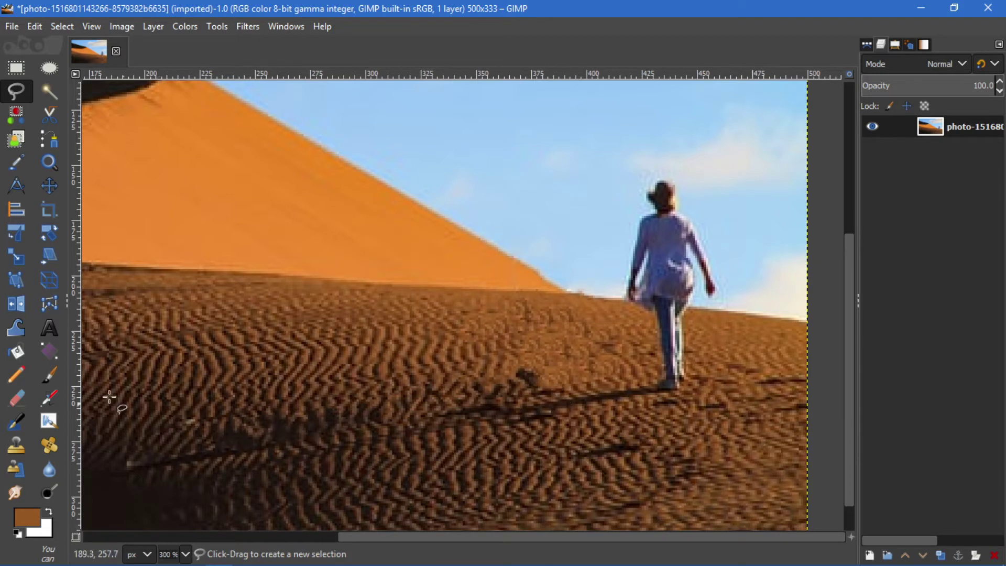
Clone nearby sand over the small dark rock with a smaller brush
click(23, 447)
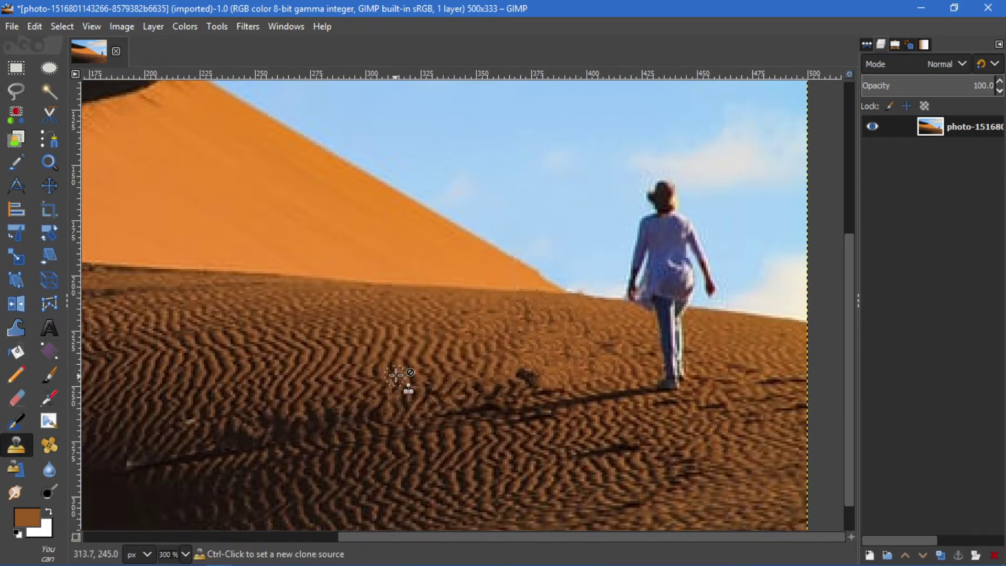
key(bracketleft)
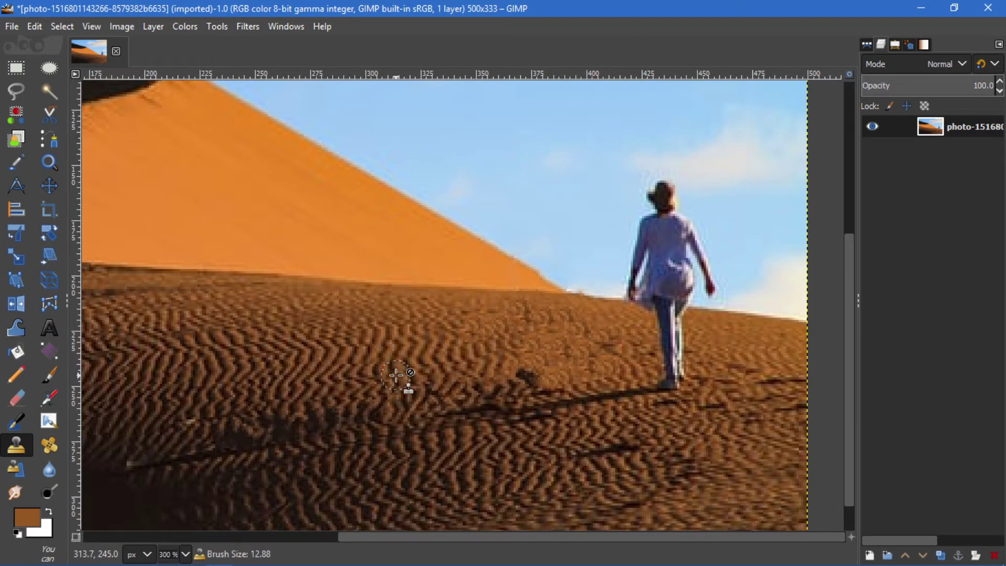
ctrl+click(433, 350)
drag(524, 377, 528, 383)
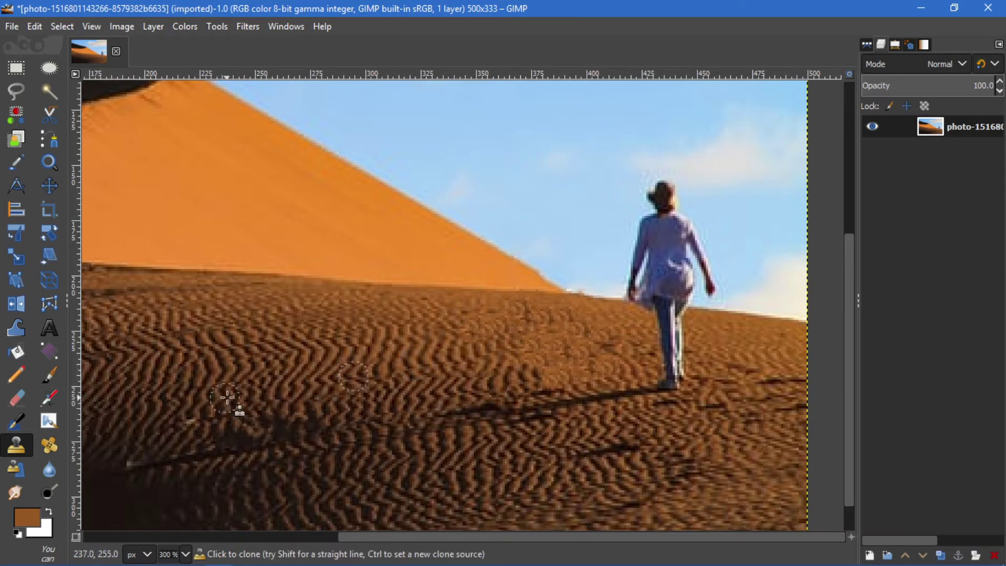
Clone sand over the lower-left dark streaks, resampling fresh sources along the way
key(ctrl)
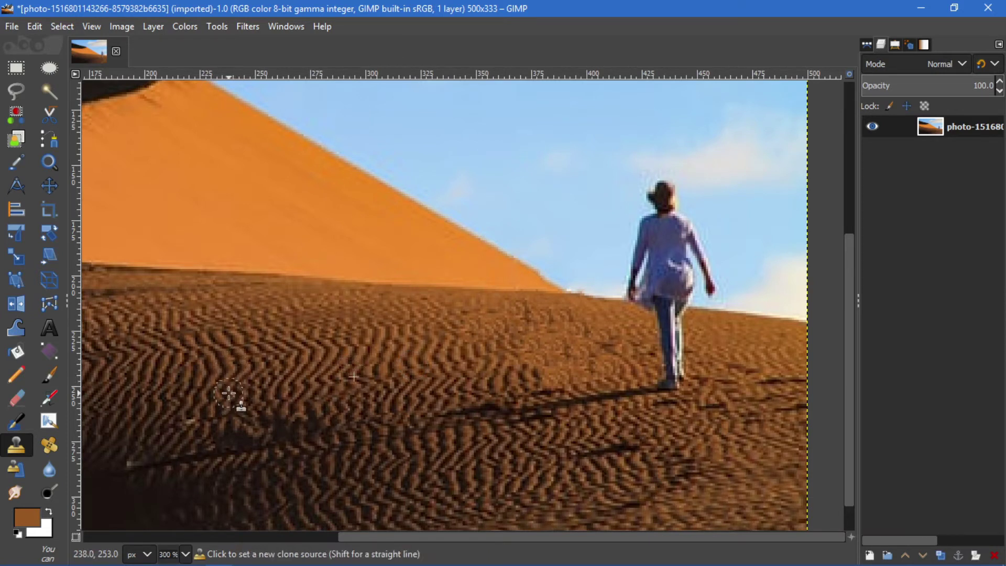
ctrl+click(229, 393)
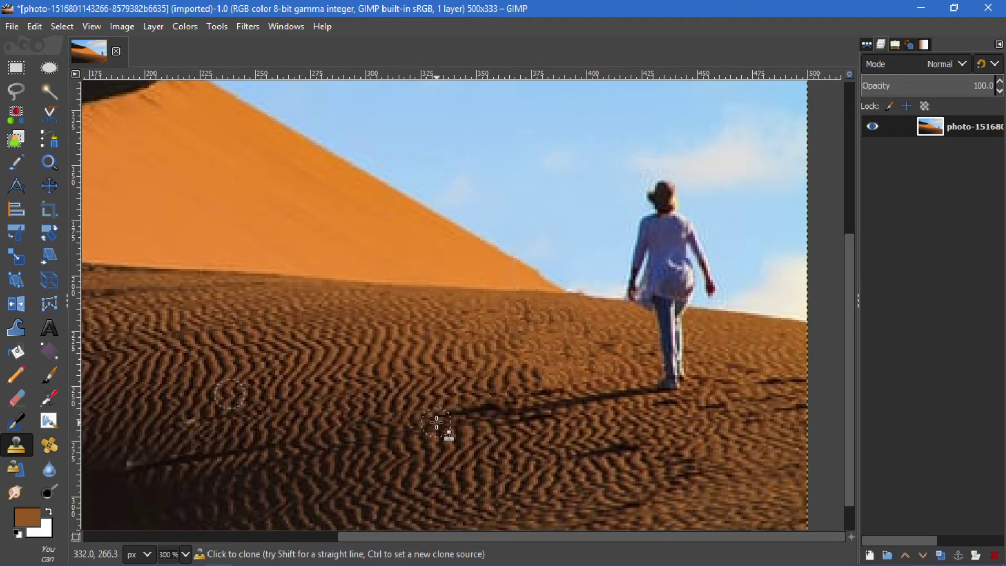
ctrl+click(366, 439)
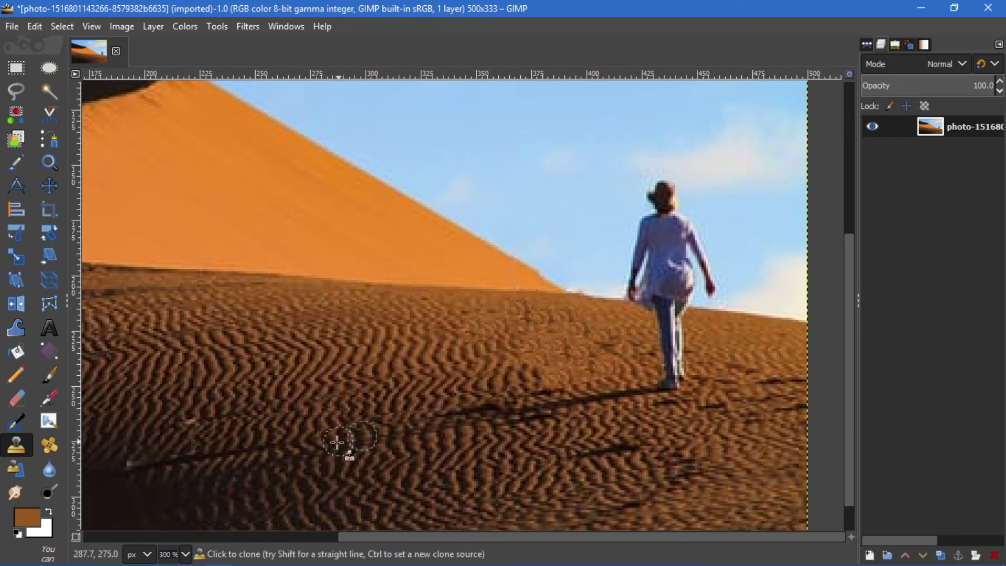
ctrl+click(283, 418)
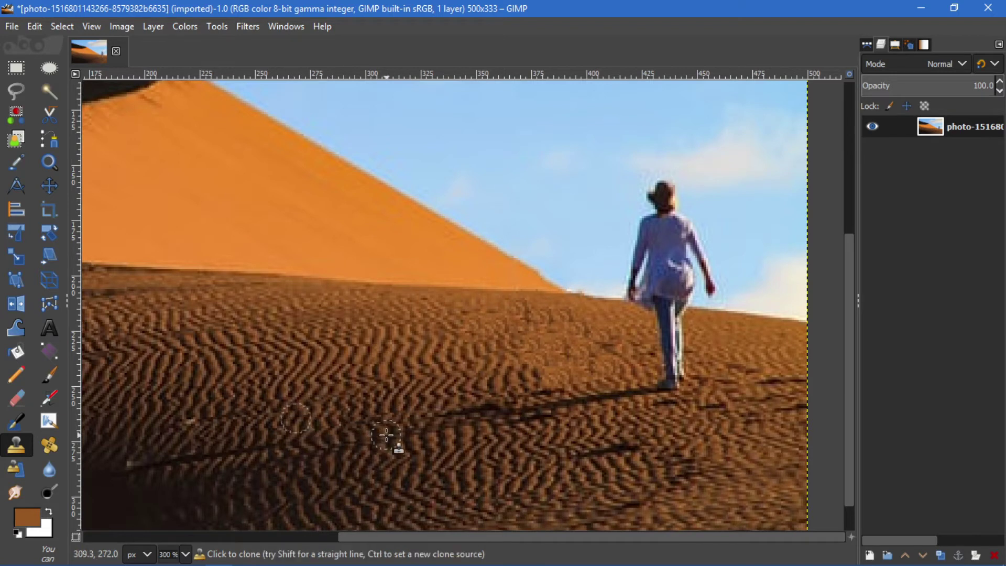
drag(366, 435, 279, 447)
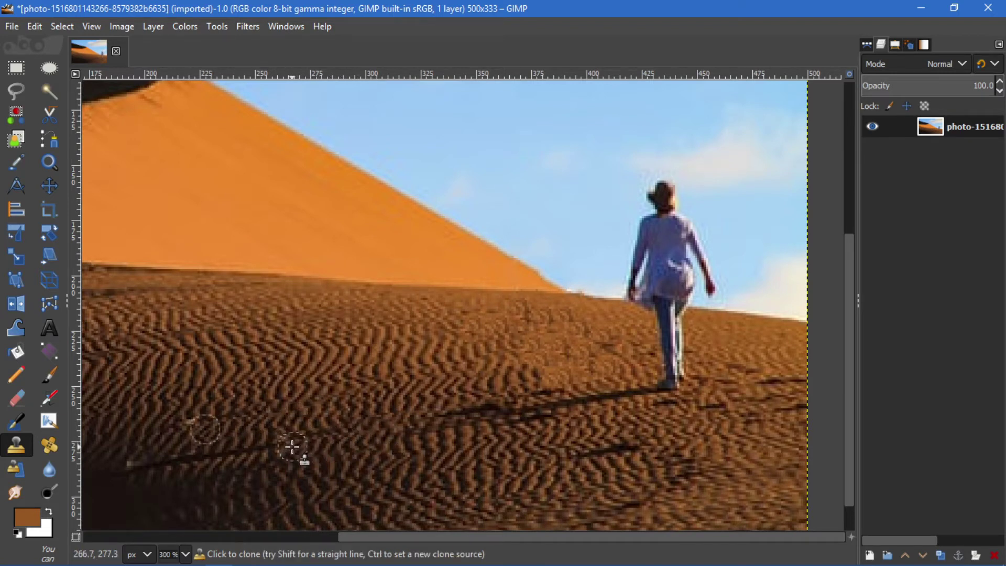
drag(279, 447, 215, 459)
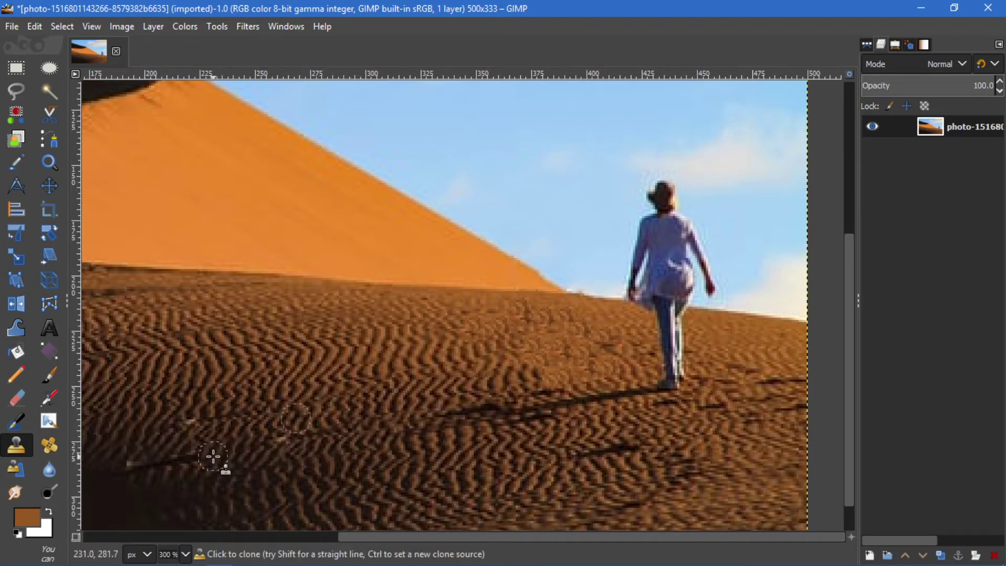
ctrl+click(193, 424)
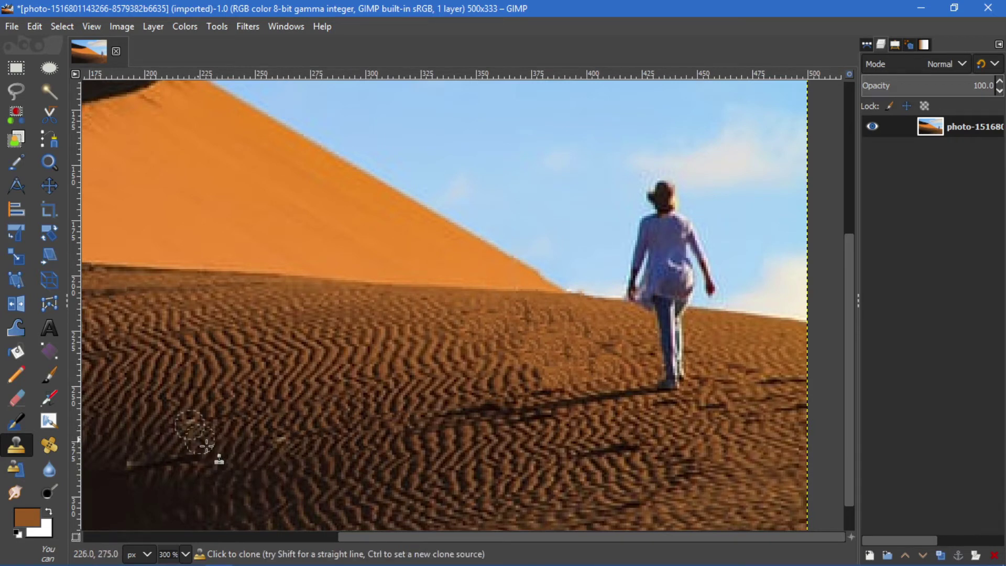
drag(205, 455, 139, 464)
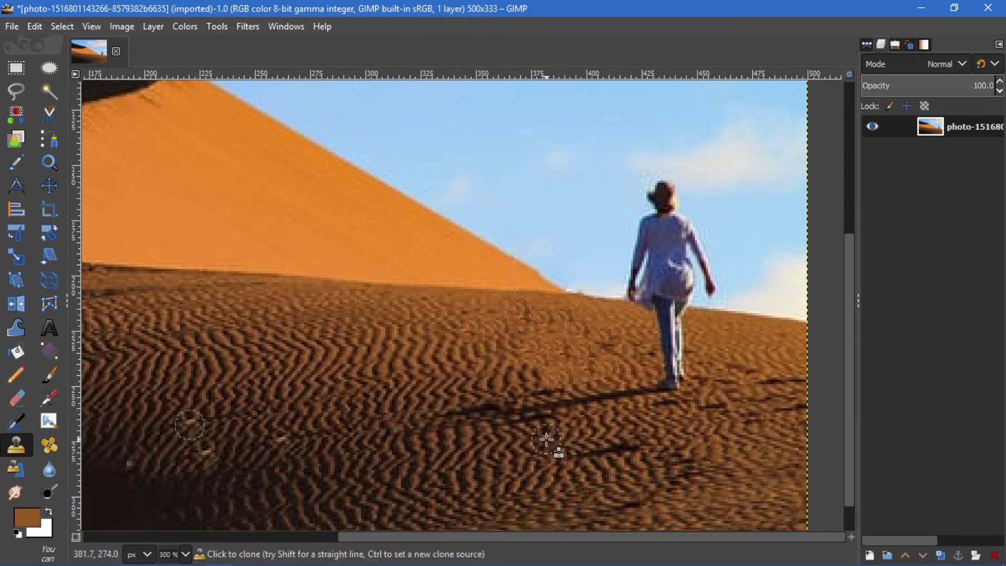
key(ctrl)
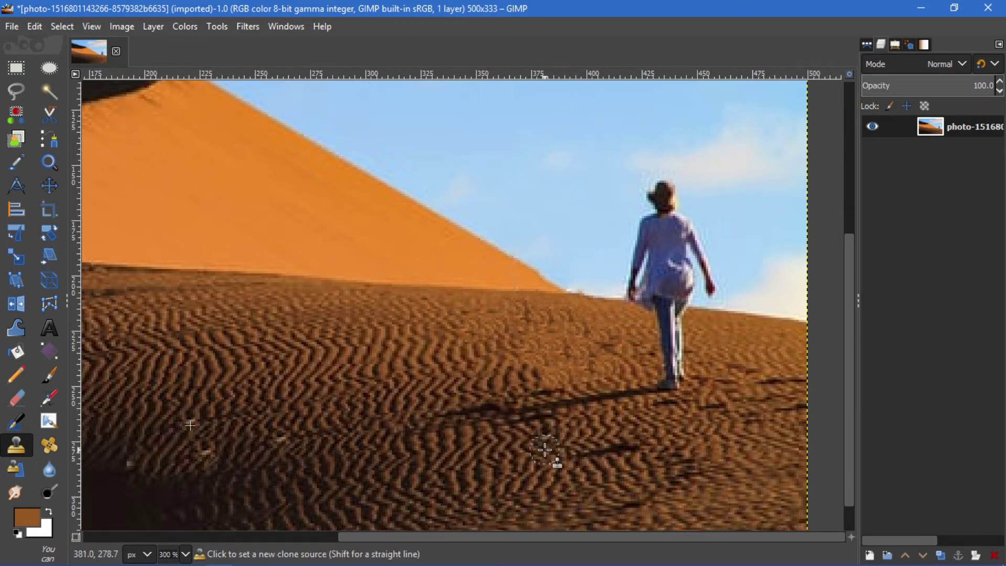
ctrl+click(545, 450)
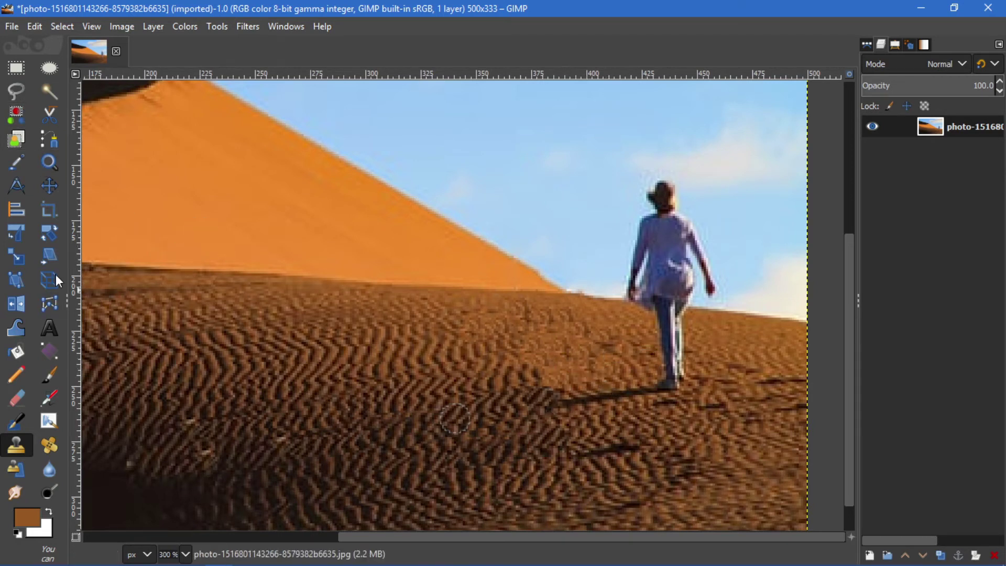
Lasso around the walking woman and commit the selection
click(14, 95)
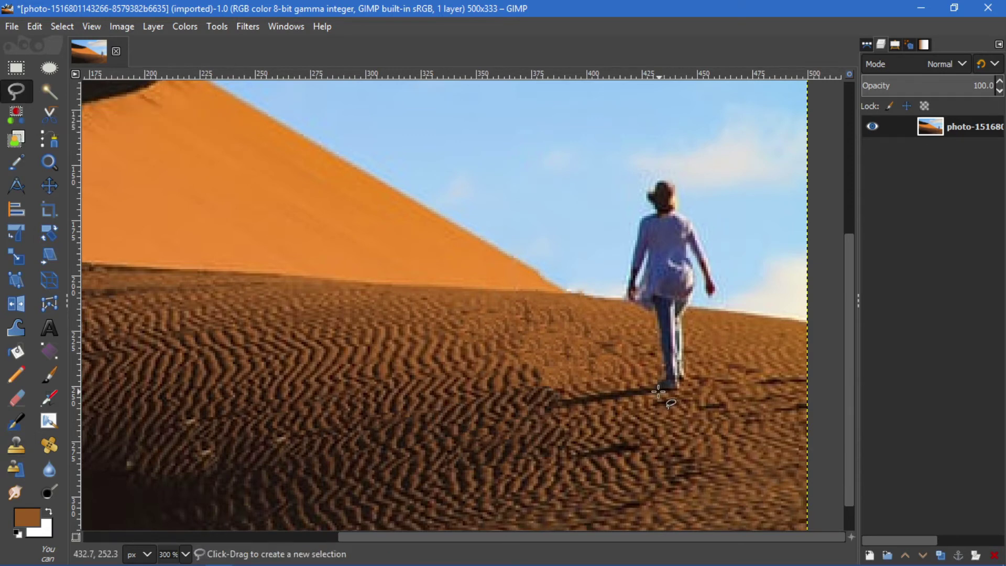
ctrl+scroll(667, 388, up, 1)
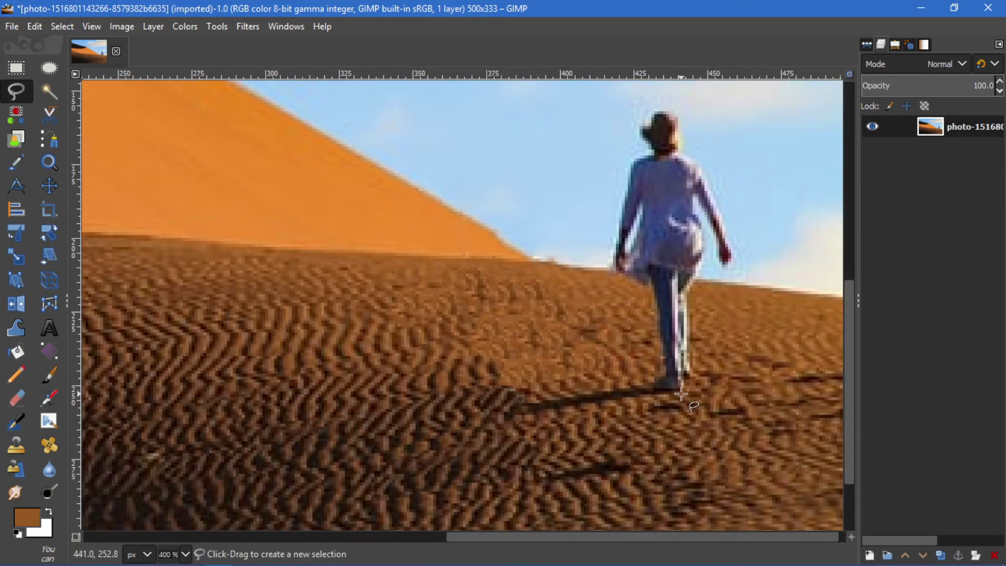
click(680, 392)
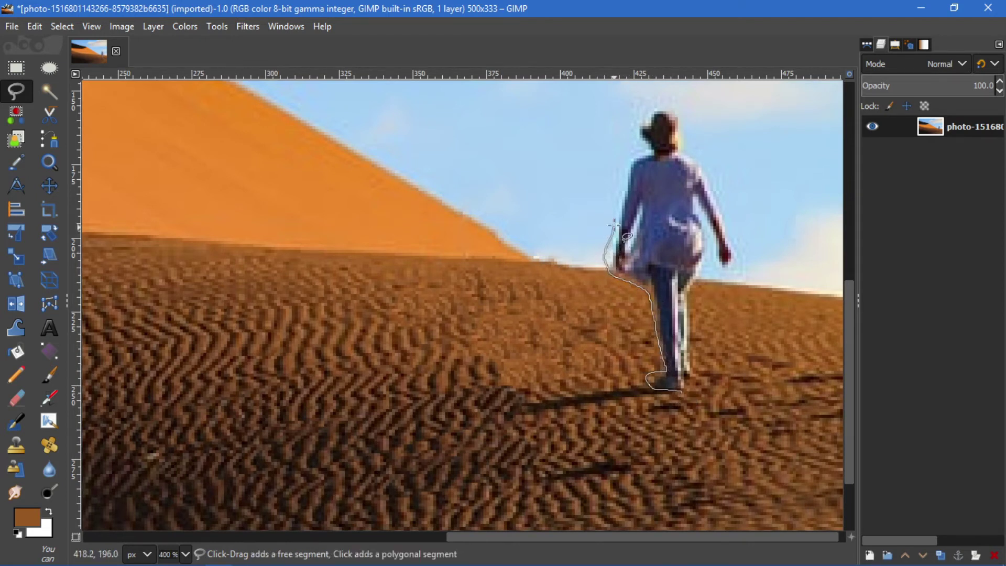
click(637, 140)
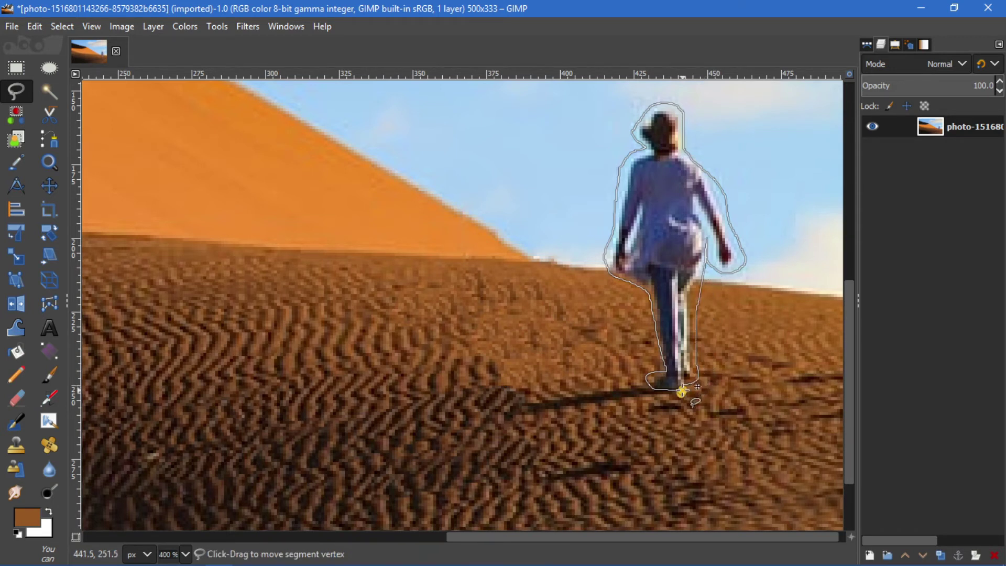
key(Return)
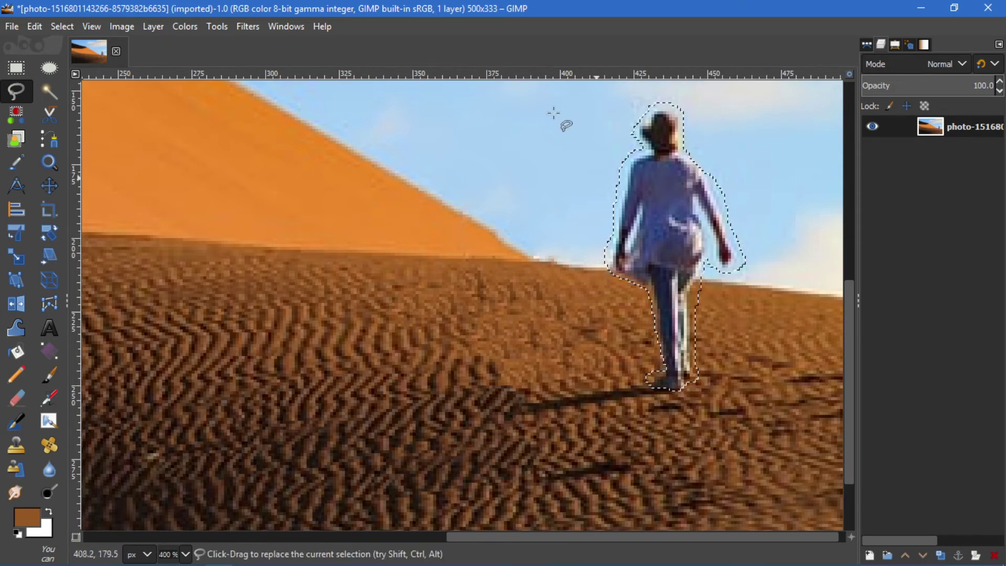
Heal the selection to erase the woman, then deselect
click(249, 27)
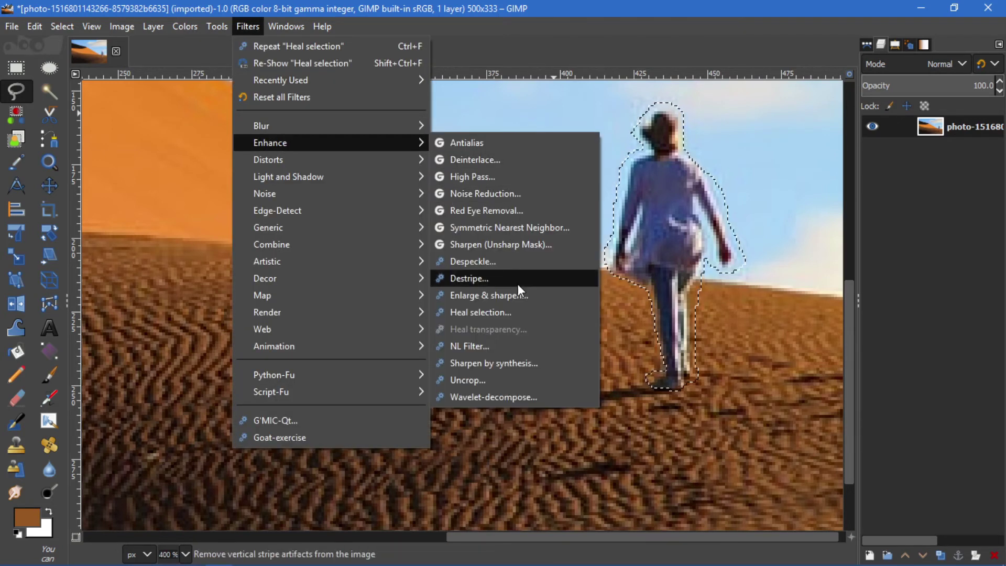
click(529, 314)
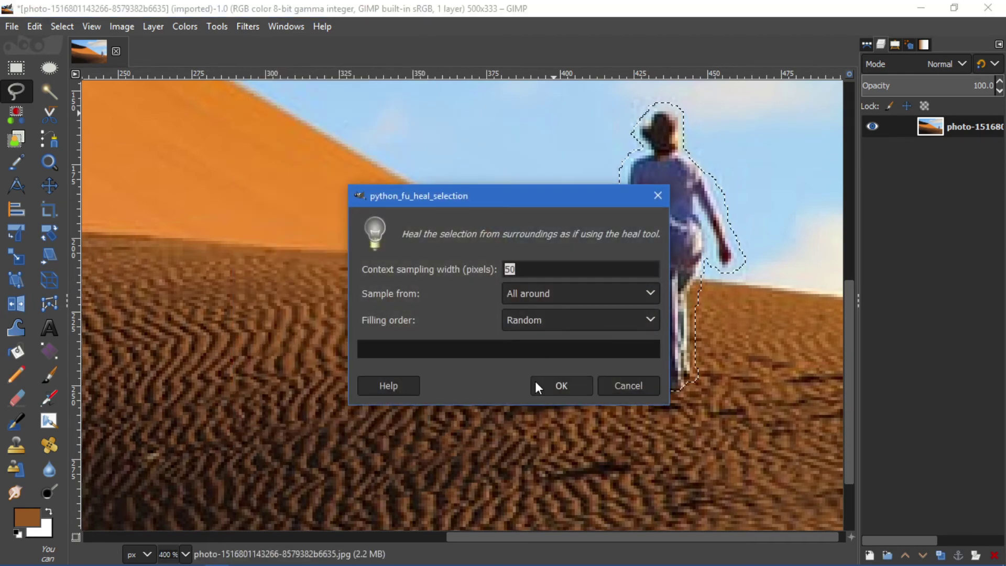
click(536, 383)
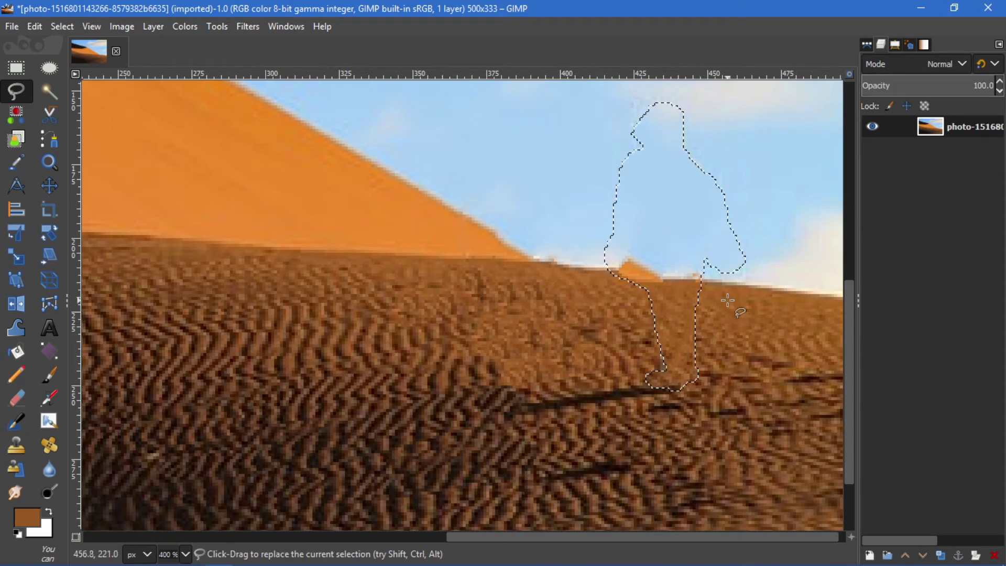
key(ctrl+shift+a)
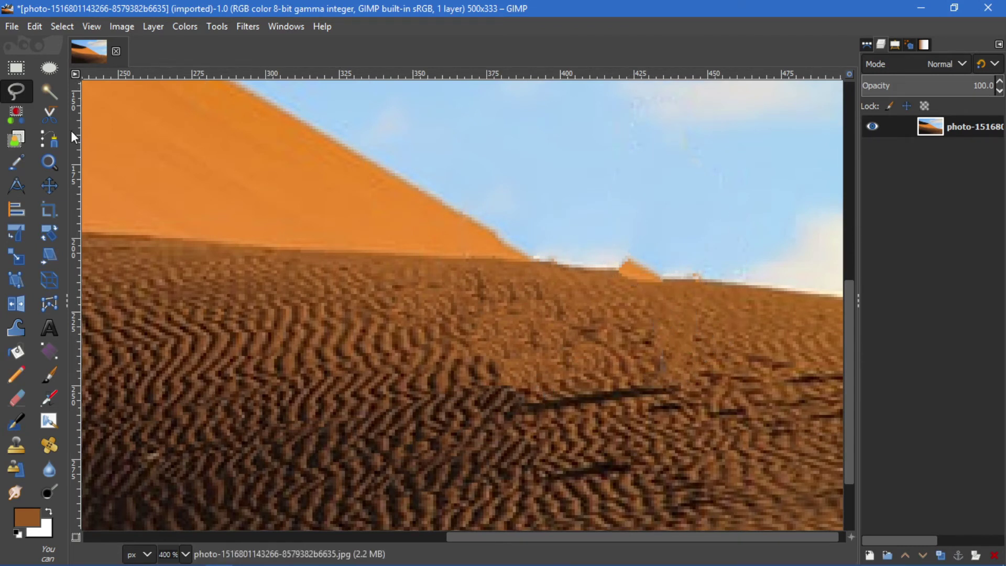
Heal the faint marks along the horizon and in the sky using a sky source
click(24, 452)
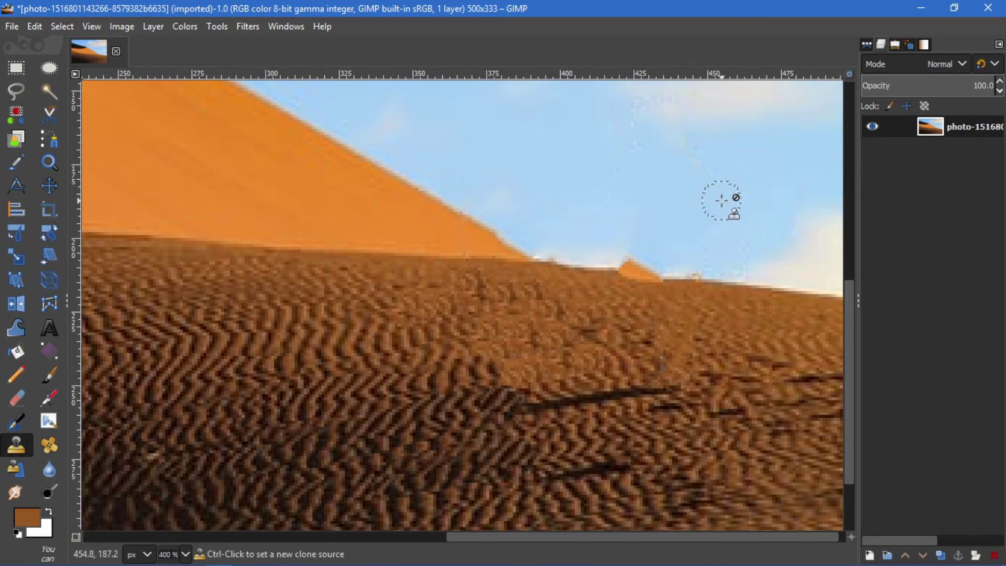
click(49, 445)
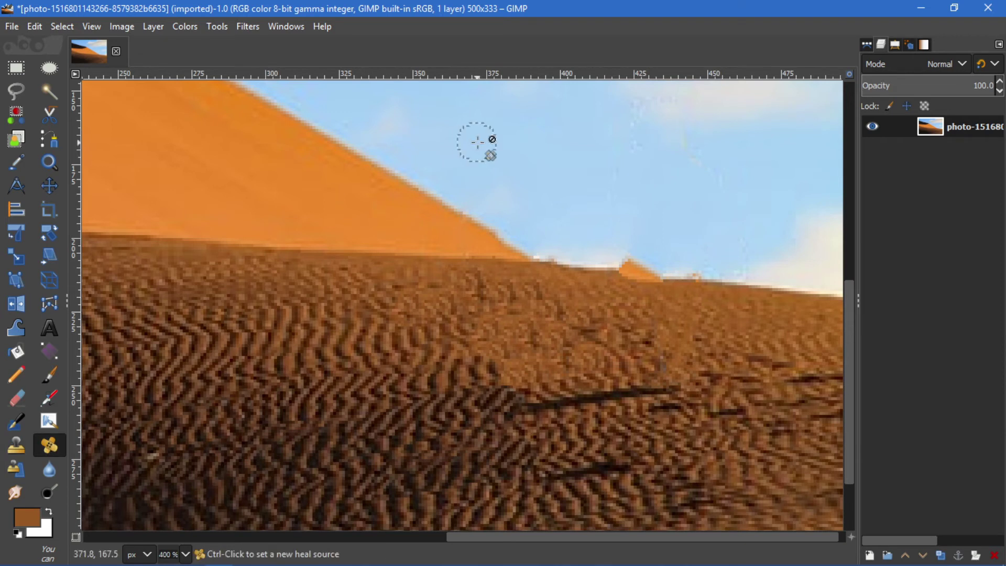
click(493, 155)
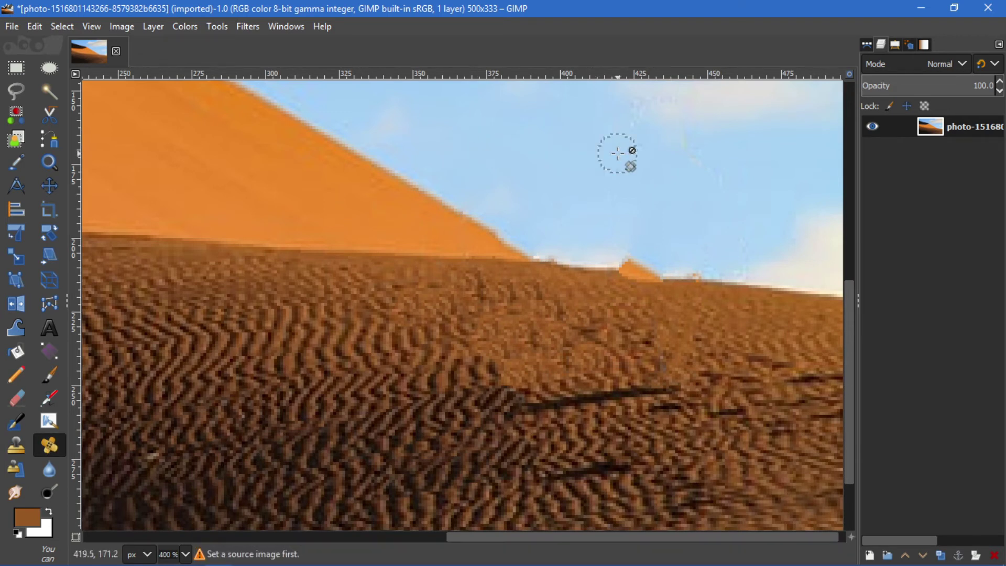
ctrl+click(546, 151)
mouse_move(613, 164)
mouse_down()
mouse_move(703, 150)
mouse_move(734, 180)
mouse_move(712, 162)
mouse_move(676, 166)
mouse_up()
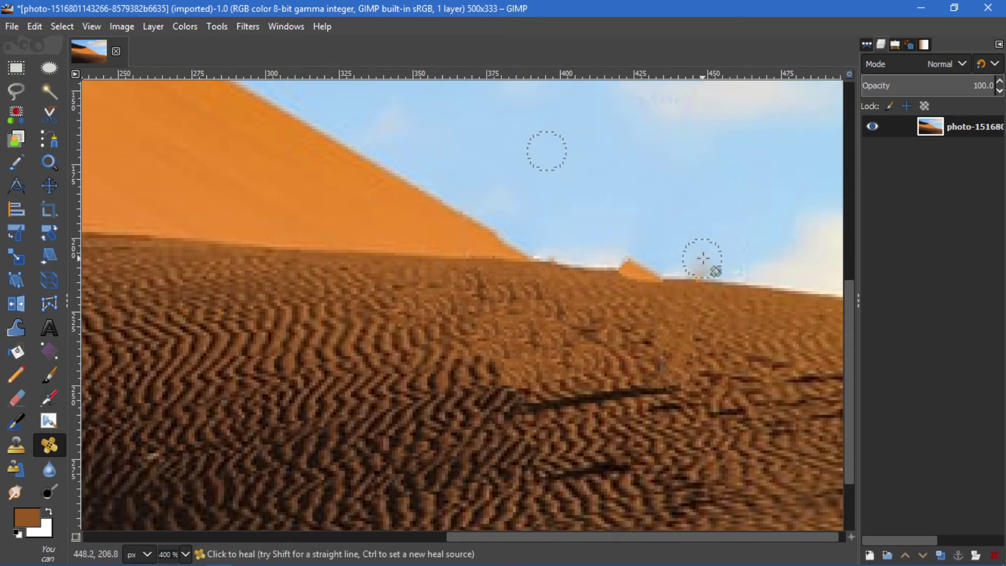
mouse_move(703, 258)
mouse_down()
mouse_move(732, 253)
mouse_move(727, 231)
mouse_move(628, 206)
mouse_up()
drag(635, 123, 721, 152)
click(23, 446)
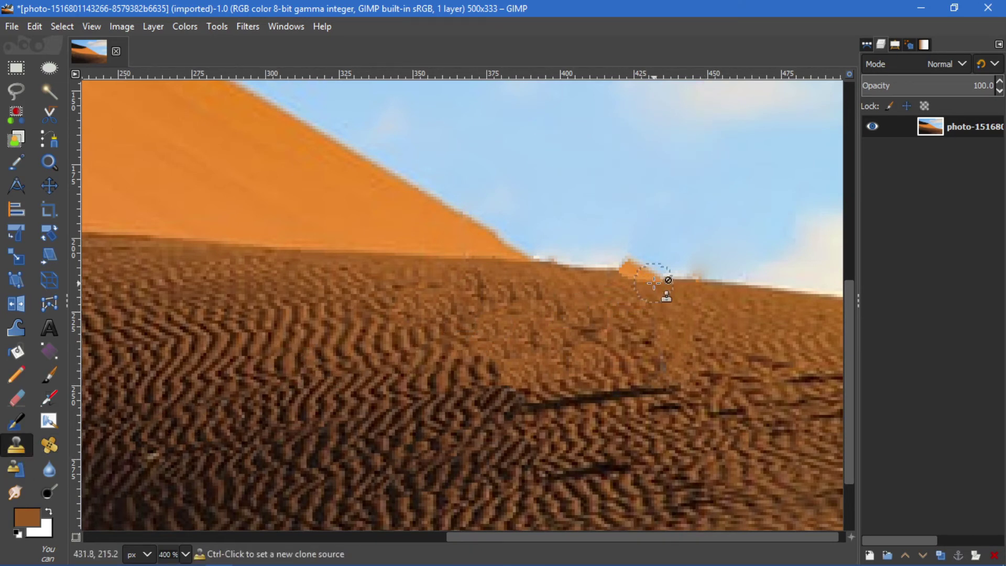
Clone sky over the small orange bump and along the ridge edge
scroll(654, 283, up, 1)
scroll(654, 284, up, 1)
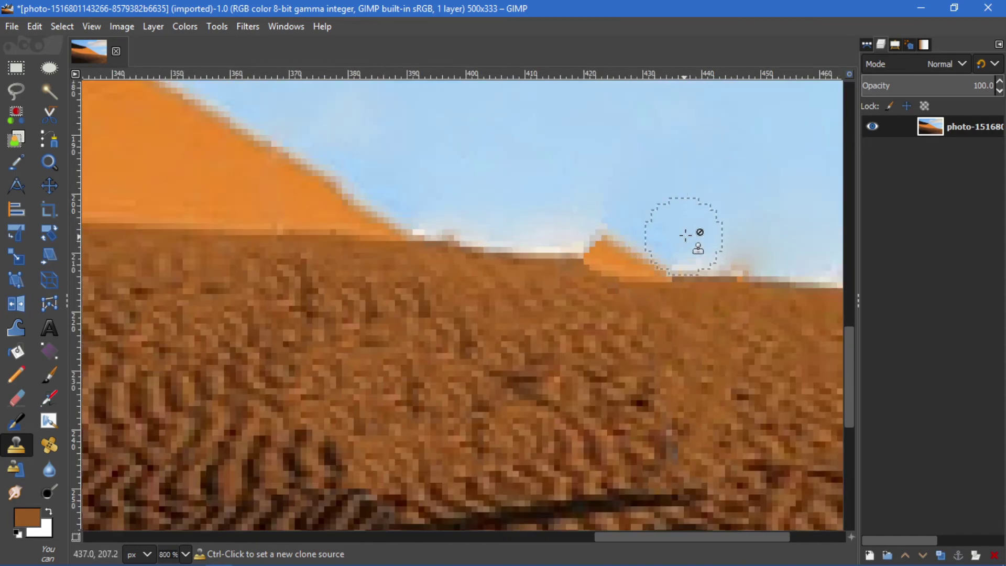
click(456, 161)
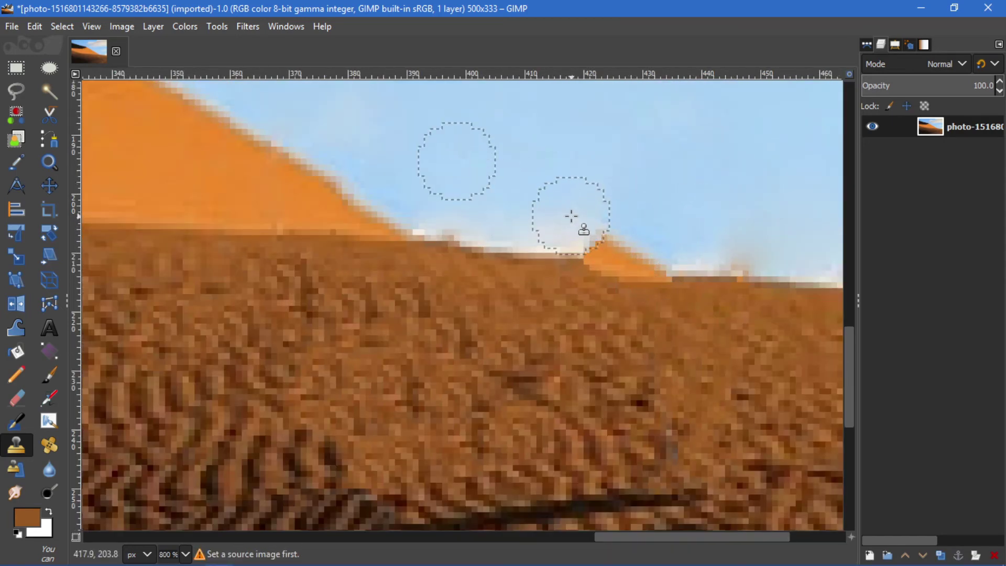
mouse_move(595, 219)
mouse_down()
mouse_move(751, 228)
mouse_move(665, 225)
mouse_move(647, 235)
mouse_move(636, 227)
mouse_move(619, 237)
mouse_move(535, 225)
mouse_move(524, 213)
mouse_move(584, 216)
mouse_up()
mouse_move(484, 196)
mouse_down()
mouse_move(438, 204)
mouse_move(467, 201)
mouse_move(540, 220)
mouse_up()
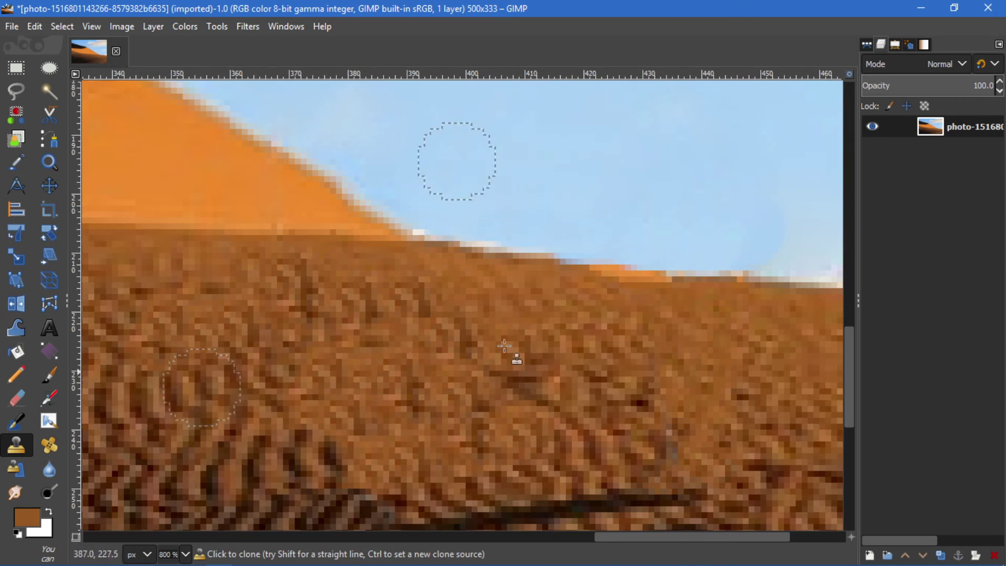
Clone sand texture along the horizon edge, undoing a stray sky patch on the sand
ctrl+click(527, 361)
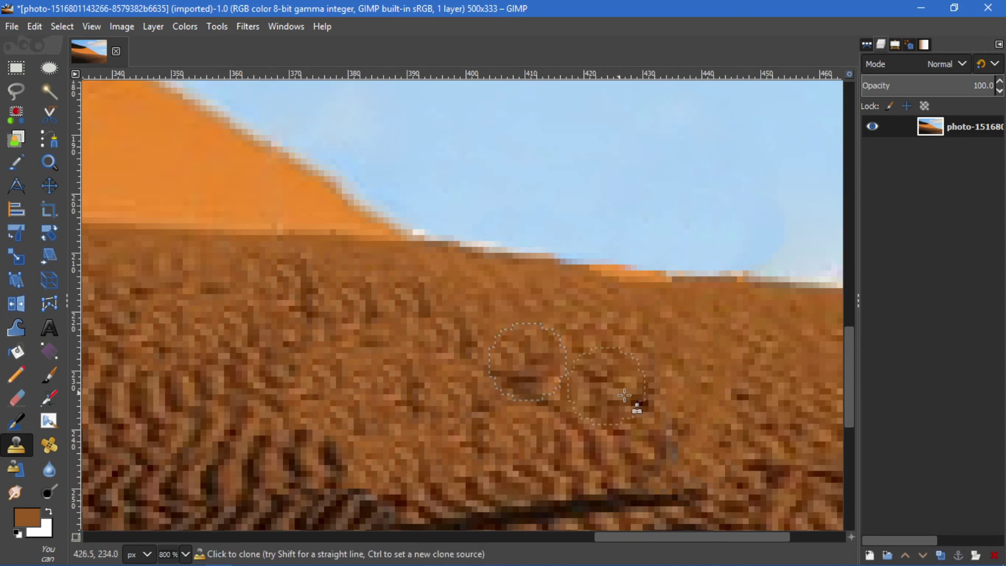
ctrl+click(623, 348)
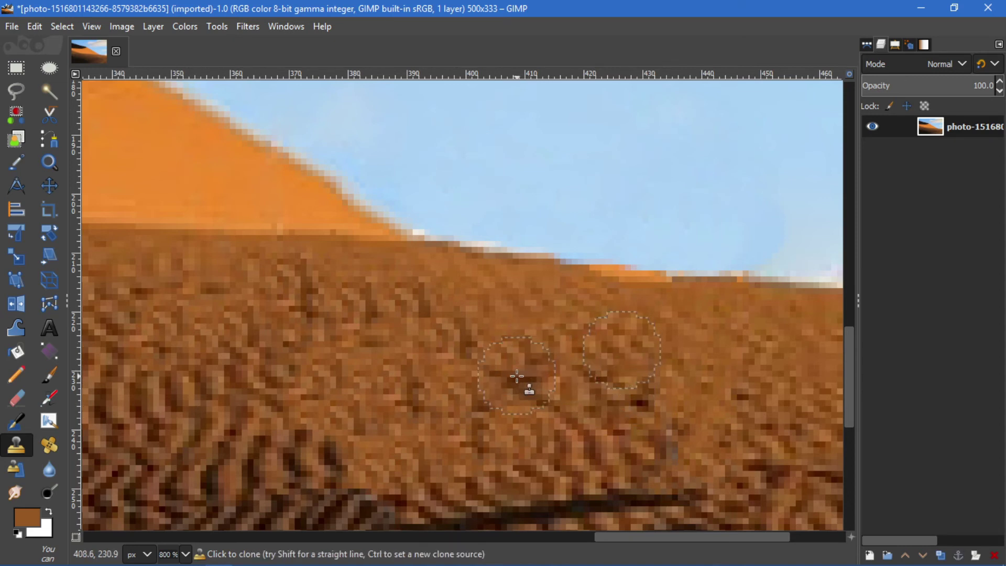
ctrl+click(453, 336)
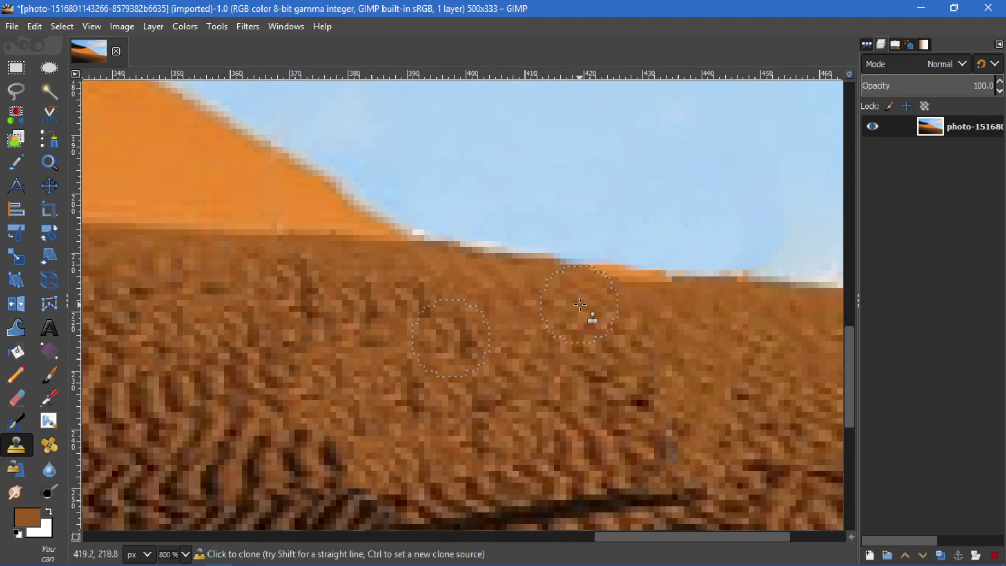
drag(581, 304, 703, 328)
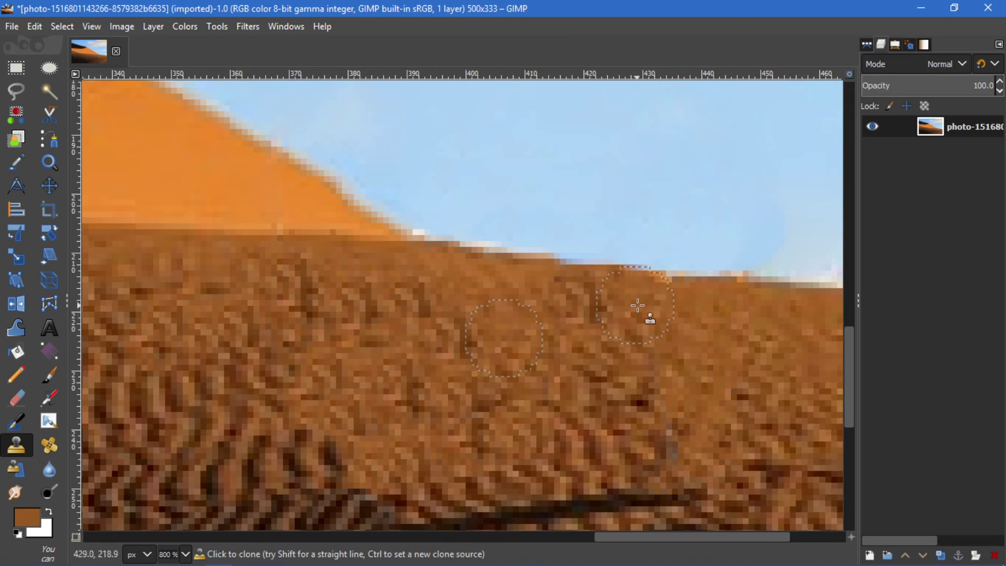
scroll(578, 339, down, 2)
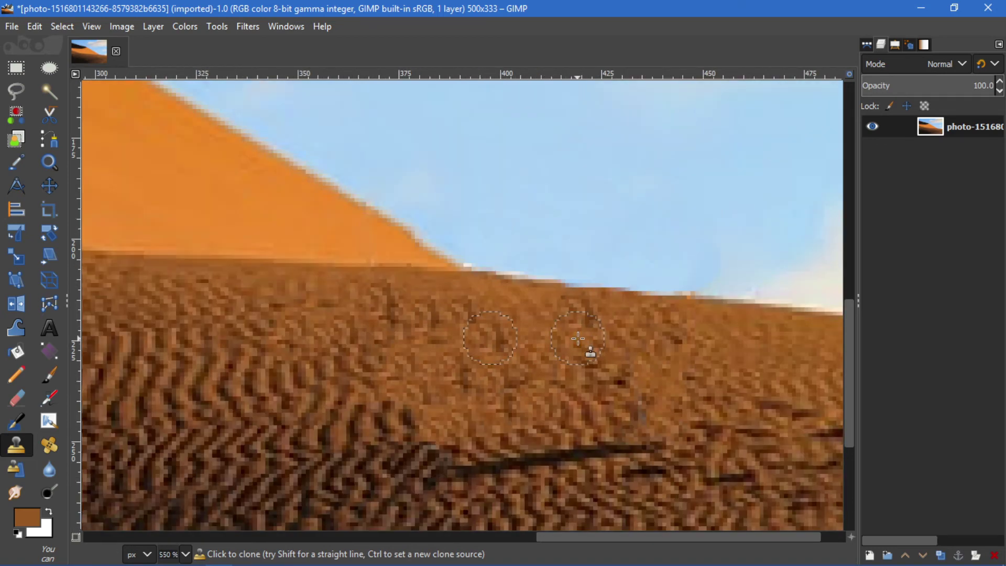
scroll(590, 353, down, 1)
scroll(611, 359, down, 1)
drag(629, 390, 636, 383)
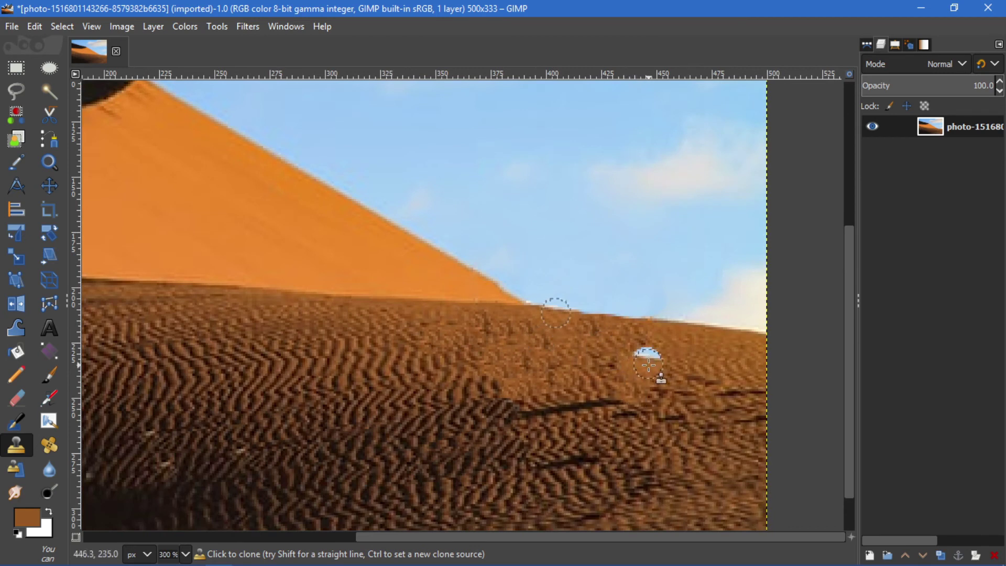
key(z)
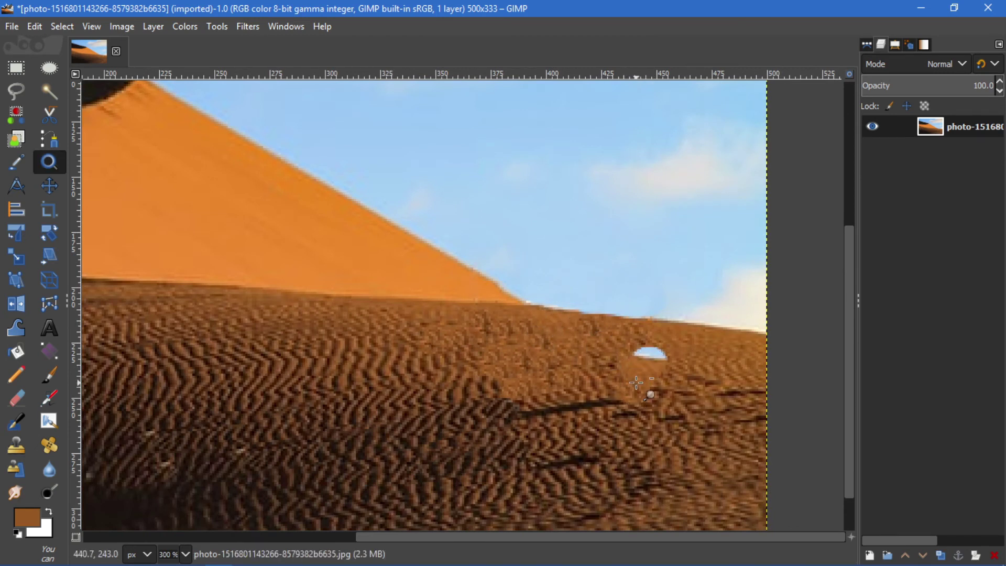
key(ctrl+z)
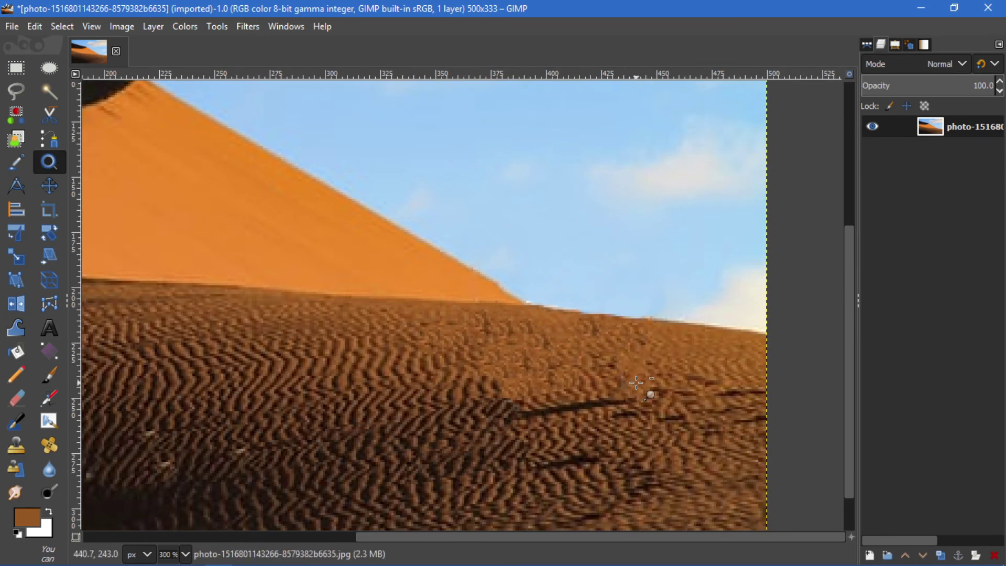
Set a clone source on clean sand and frame the long shadow streak
click(16, 444)
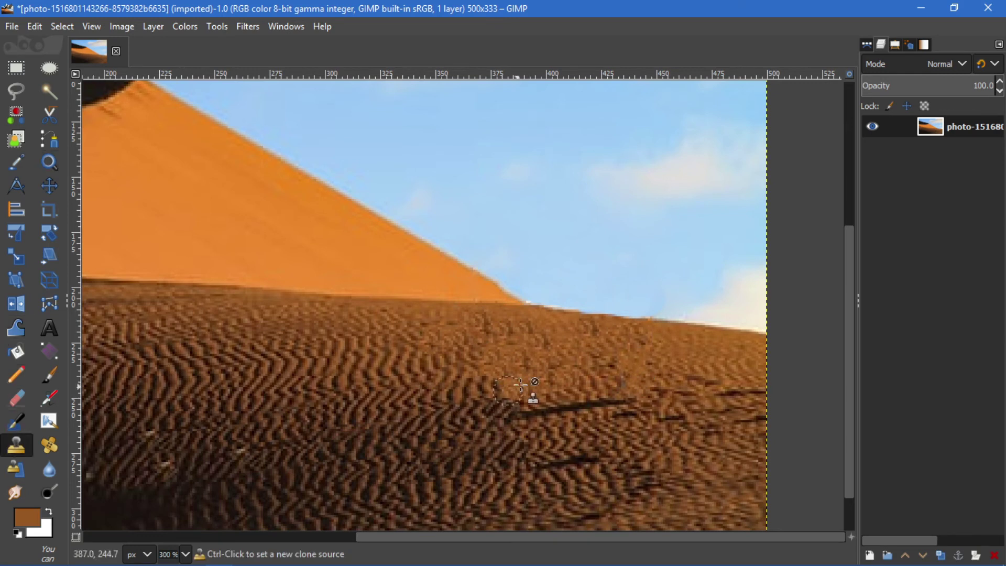
ctrl+click(591, 361)
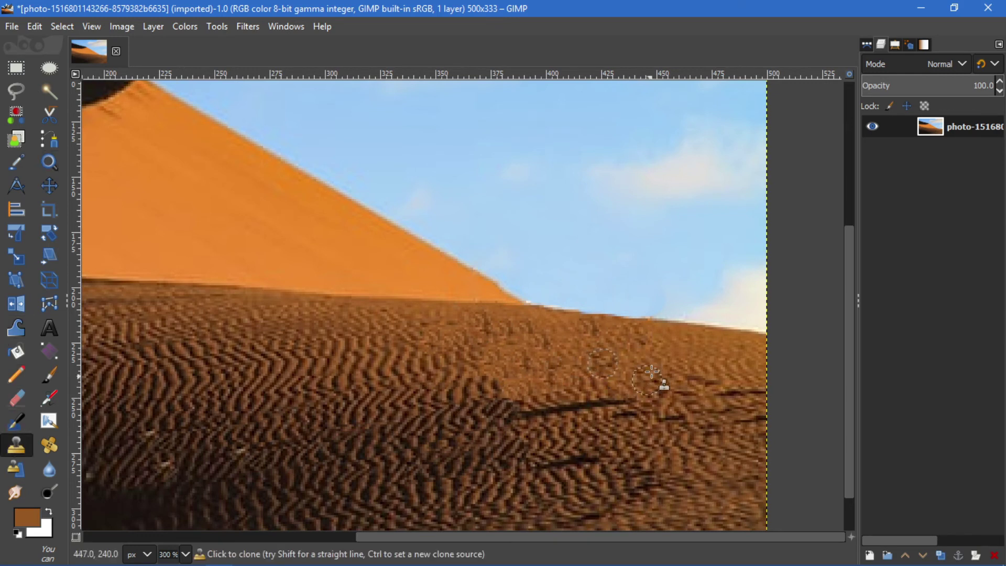
scroll(659, 343, down, 2)
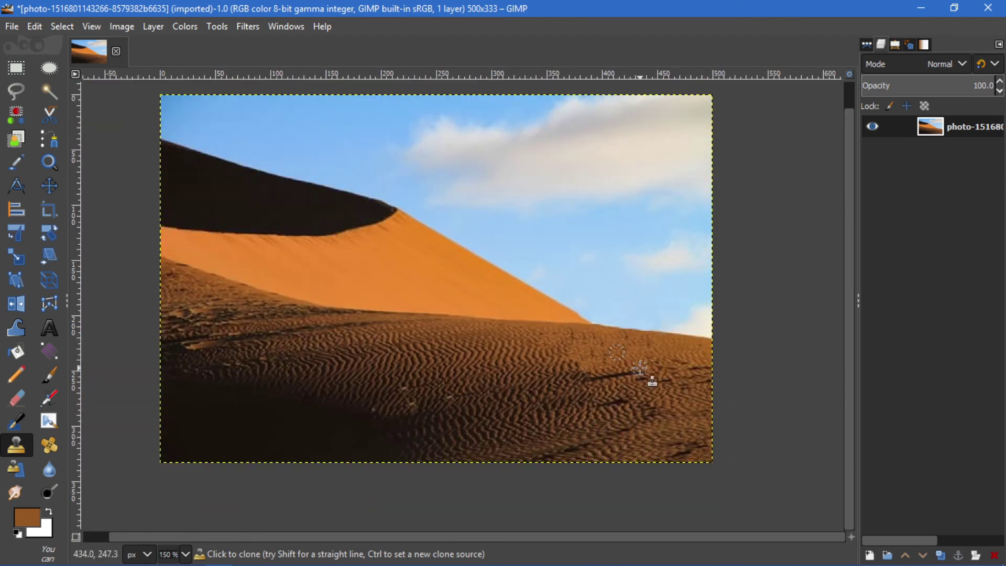
scroll(640, 368, up, 1)
scroll(629, 367, up, 1)
scroll(619, 361, up, 1)
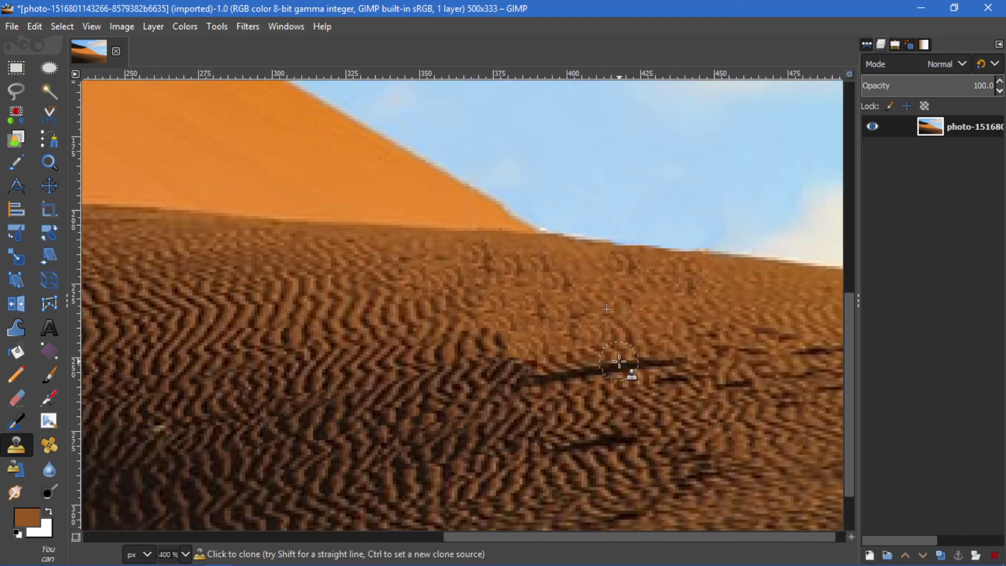
scroll(574, 356, up, 1)
scroll(586, 359, up, 1)
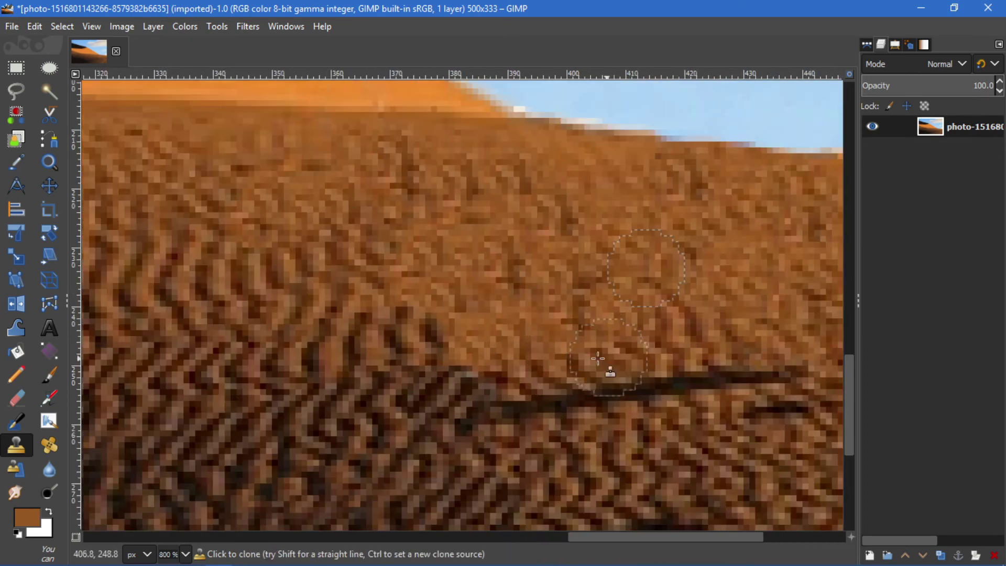
scroll(545, 321, down, 1)
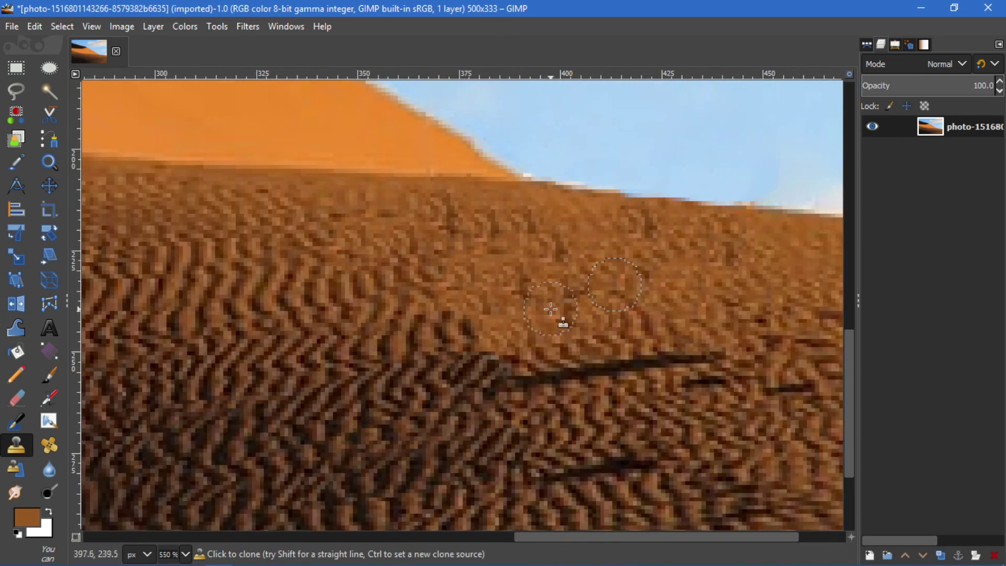
Paint sampled ripples leftward over the long dark shadow streak
ctrl+click(767, 347)
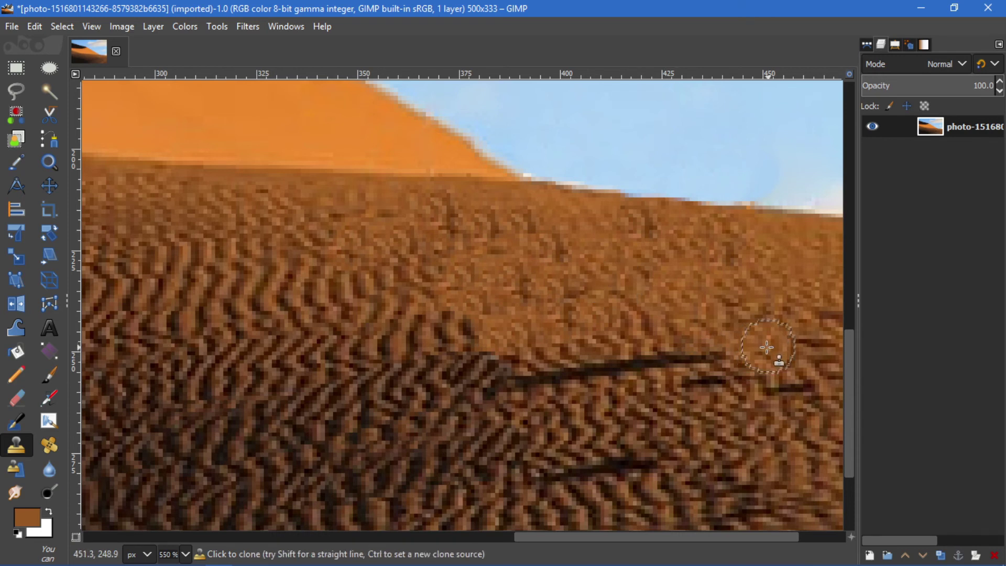
drag(722, 349, 522, 387)
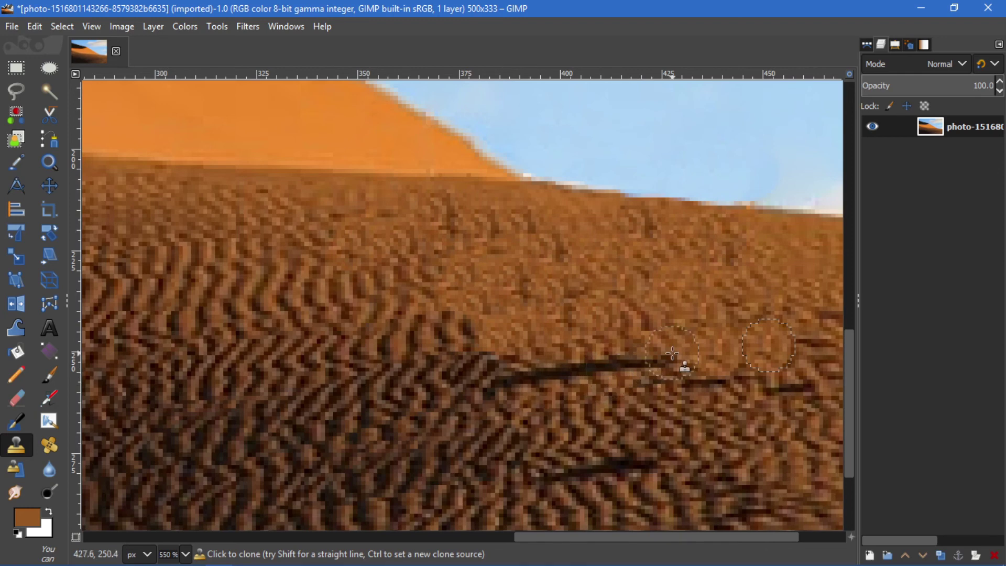
drag(668, 356, 542, 378)
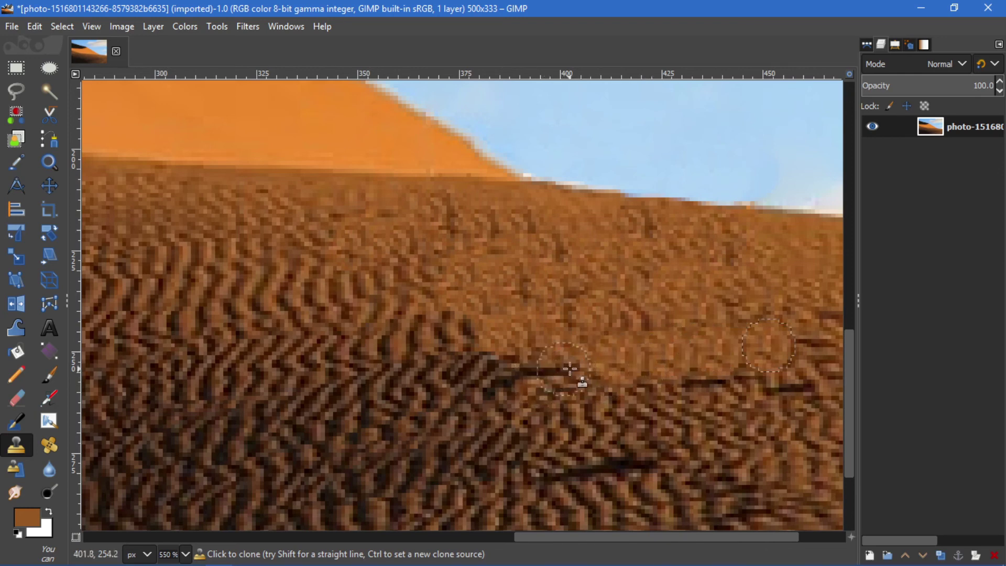
scroll(622, 350, down, 1)
scroll(622, 351, down, 2)
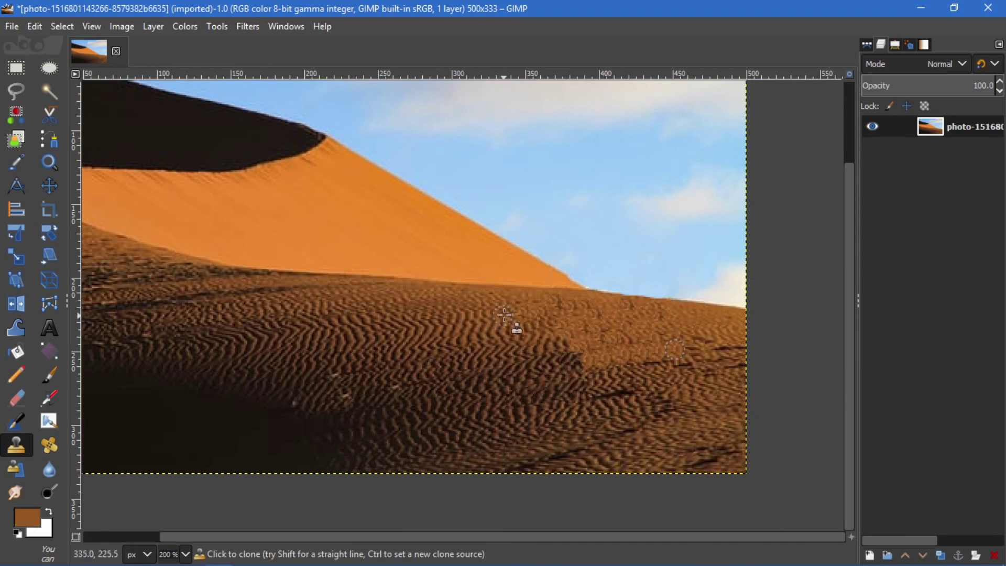
Set a new clone source on a patch of sand ripples
key(ctrl)
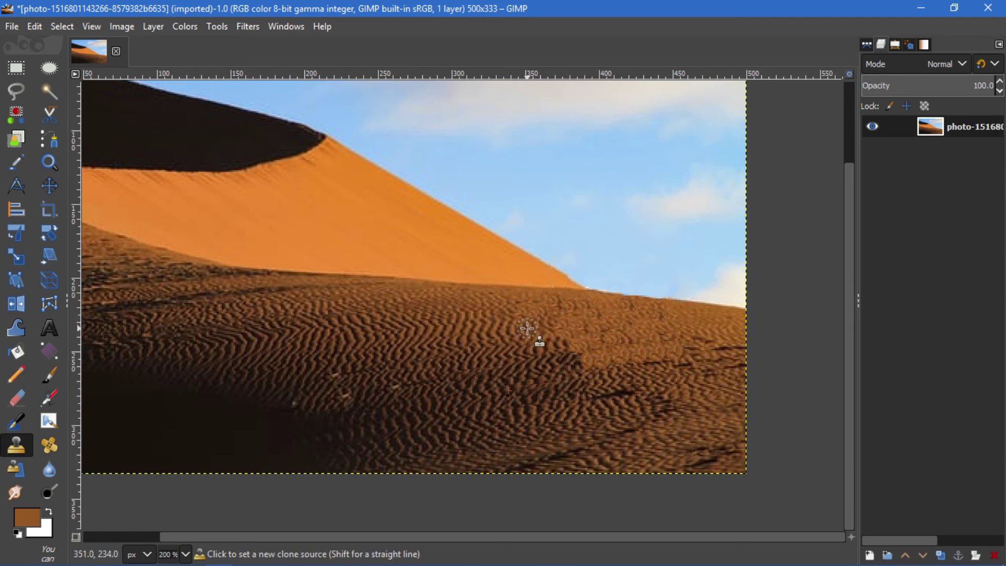
ctrl+click(527, 328)
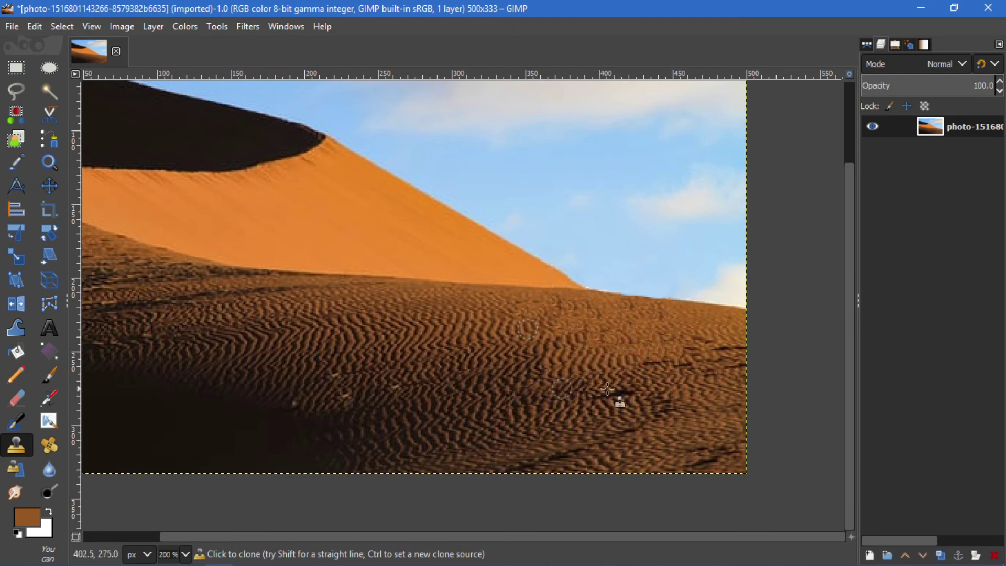
ctrl+scroll(592, 372, down, 1)
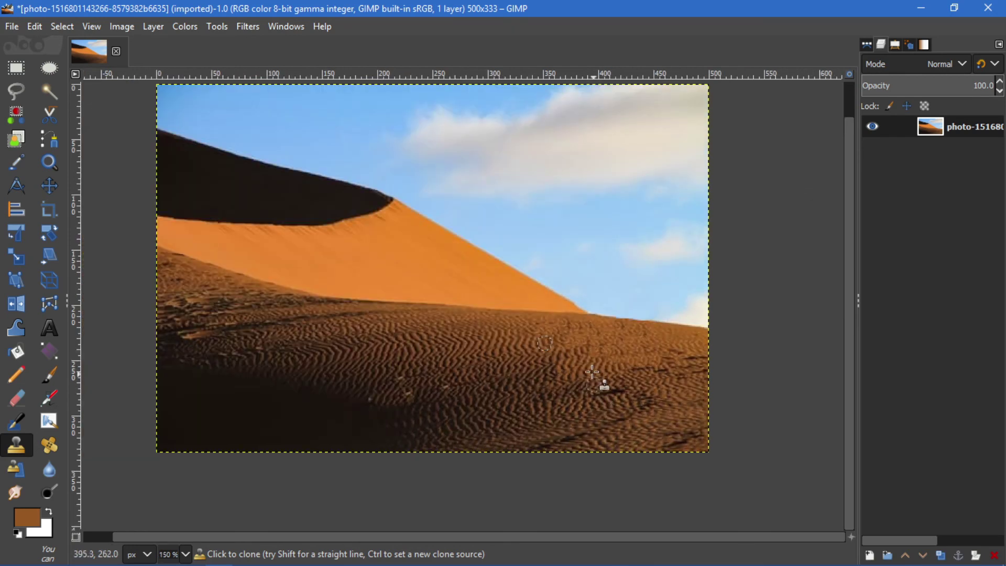
With the Move tool active, pan the photo and zoom in on the light specks in shaded sand
click(61, 181)
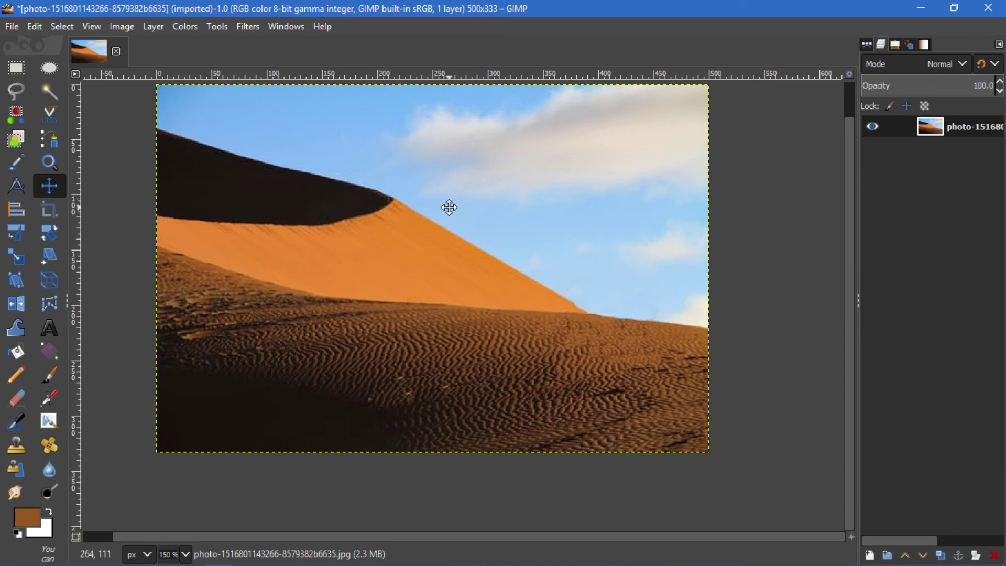
drag(449, 208, 475, 246)
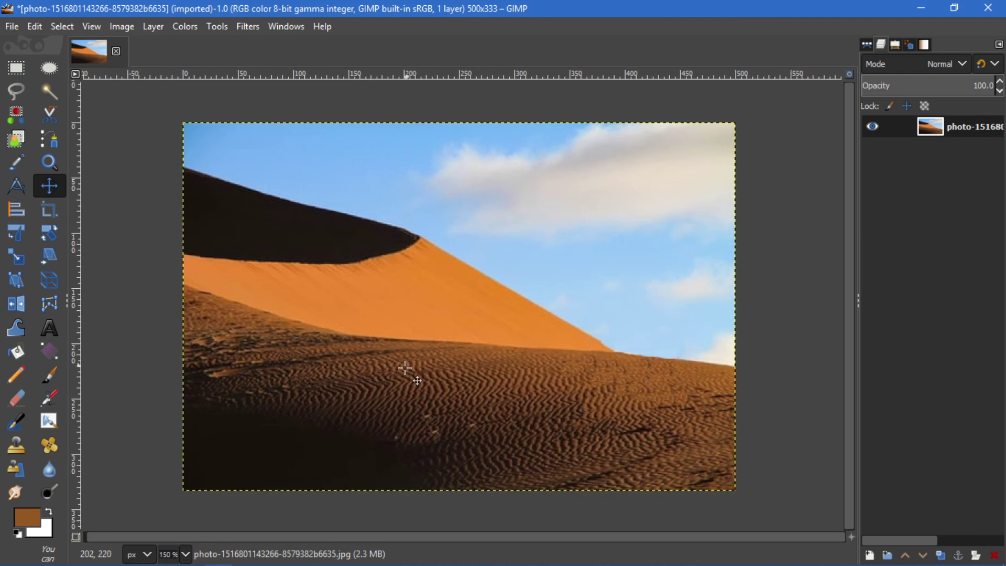
scroll(441, 446, up, 1)
scroll(441, 447, up, 3)
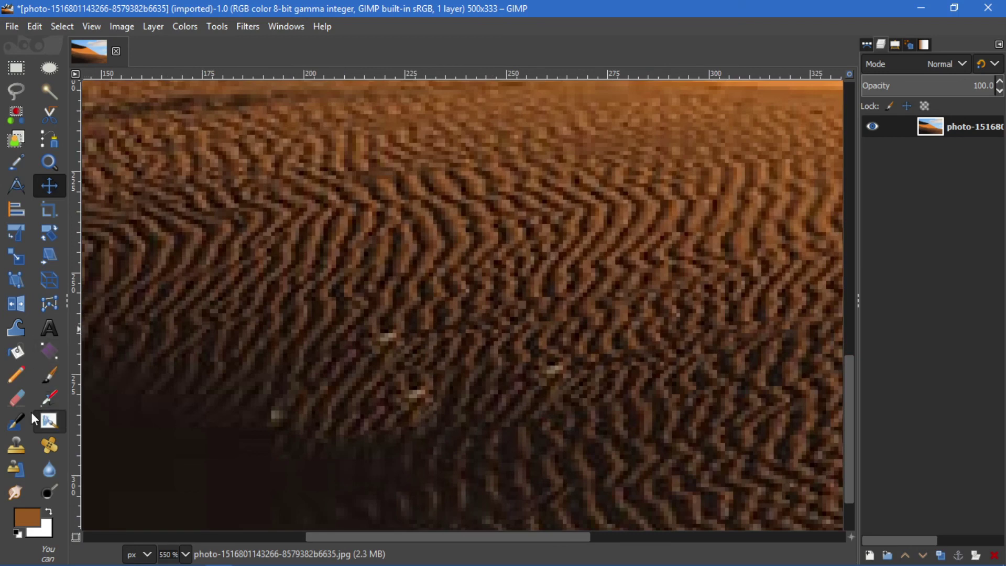
Clone nearby ripple texture over the first light specks, undoing a stroke that spread into shadow
click(16, 444)
key(minus)
key(minus)
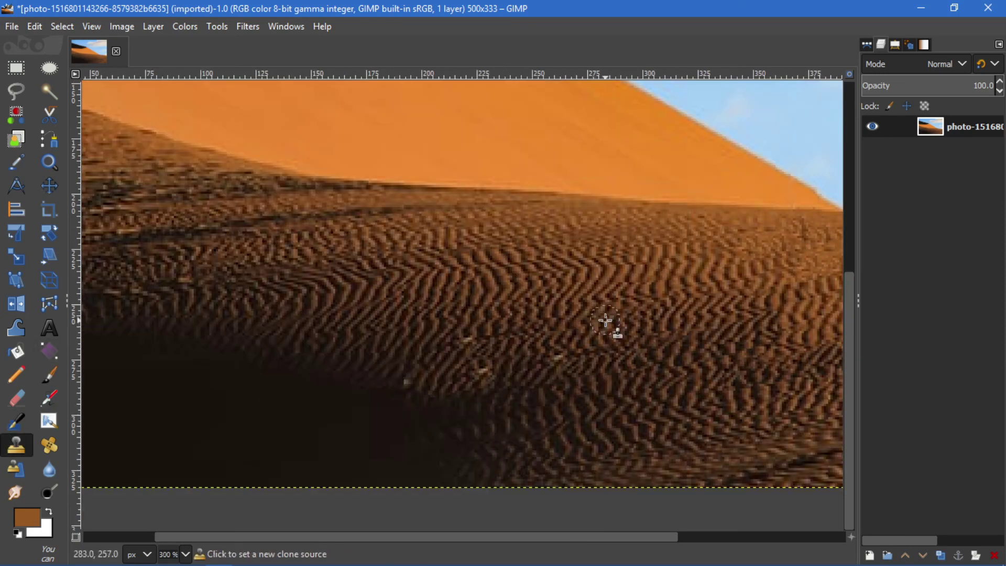
ctrl+click(605, 320)
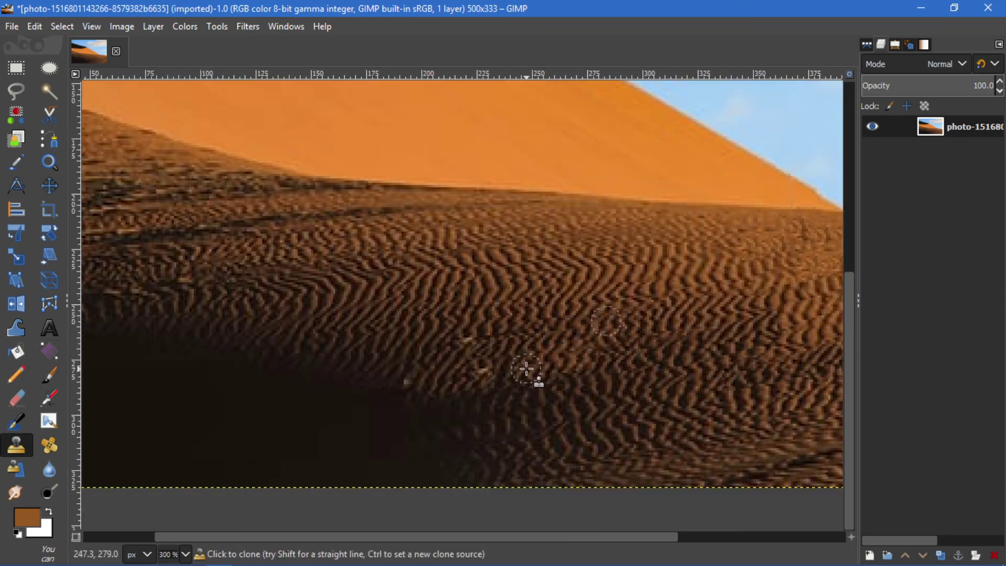
mouse_move(489, 348)
mouse_down()
mouse_move(482, 341)
mouse_move(461, 366)
mouse_up()
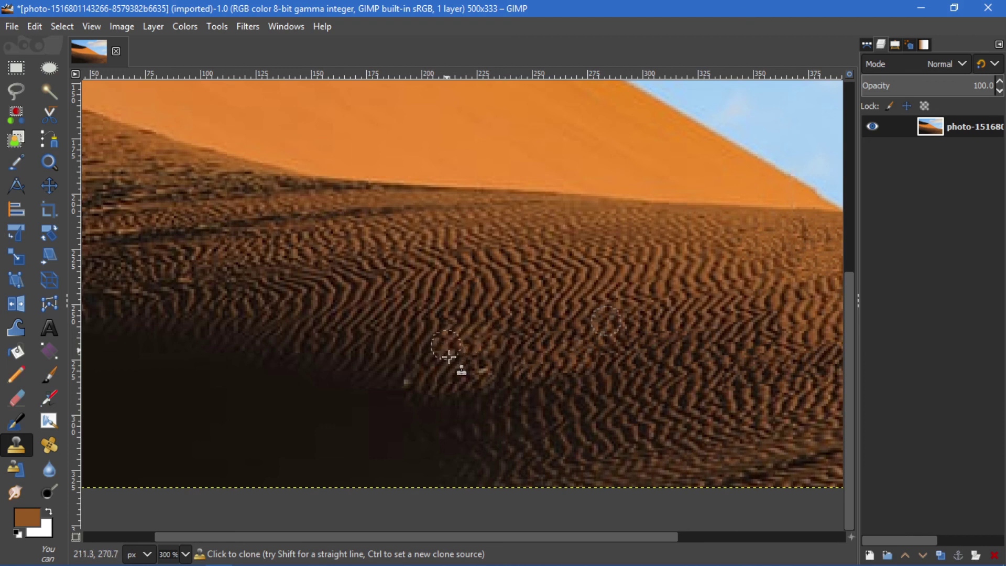
ctrl+click(537, 325)
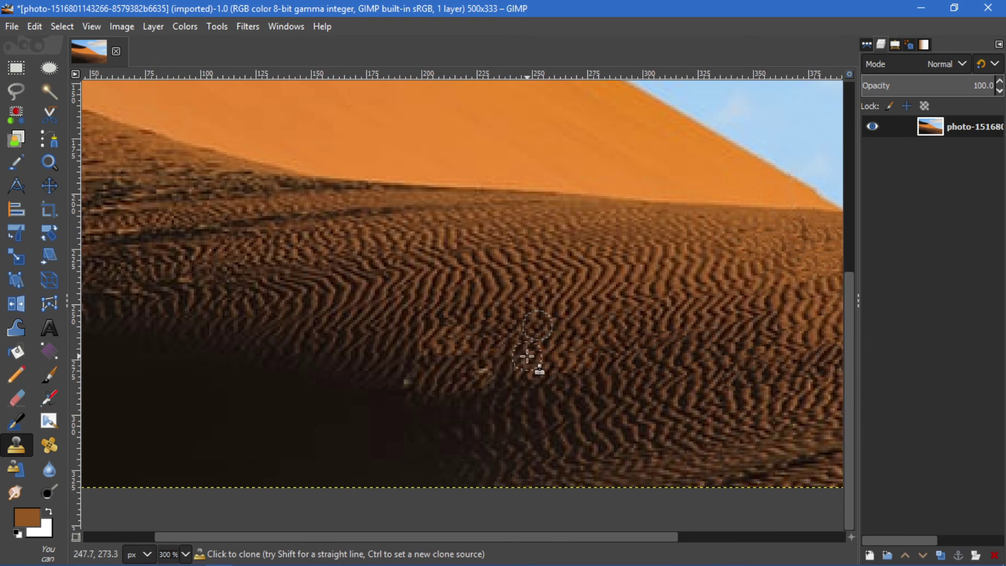
mouse_move(449, 370)
mouse_down()
mouse_move(411, 375)
mouse_move(450, 365)
mouse_up()
key(ctrl+z)
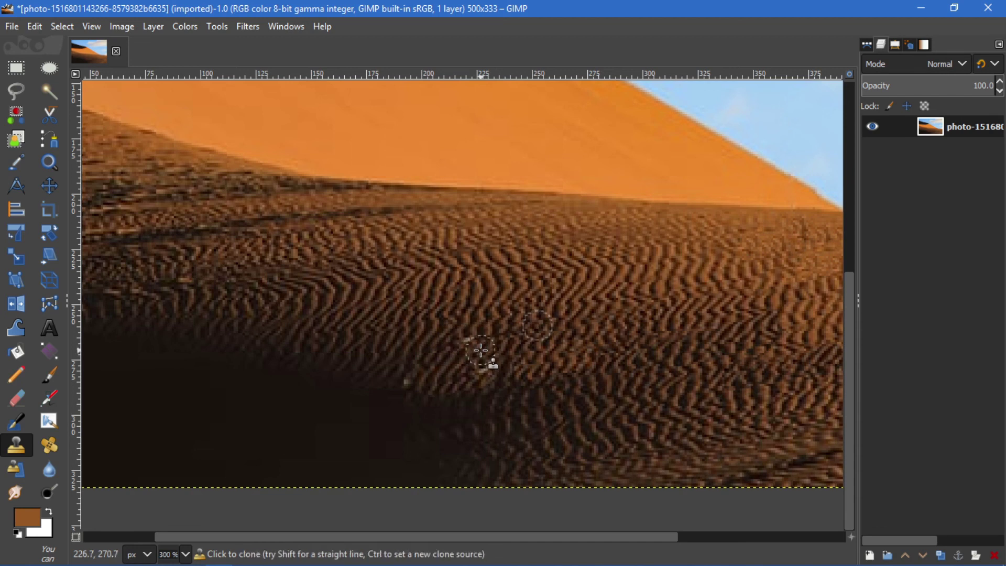
Resample sand beside the remaining specks and dab cloned texture over each one
click(419, 338)
key(ctrl)
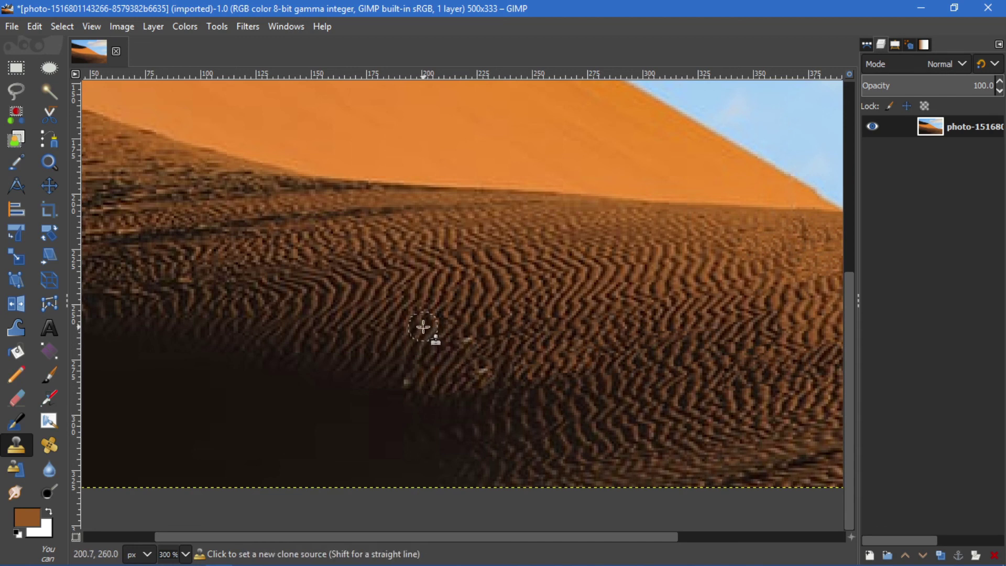
ctrl+click(423, 327)
click(516, 359)
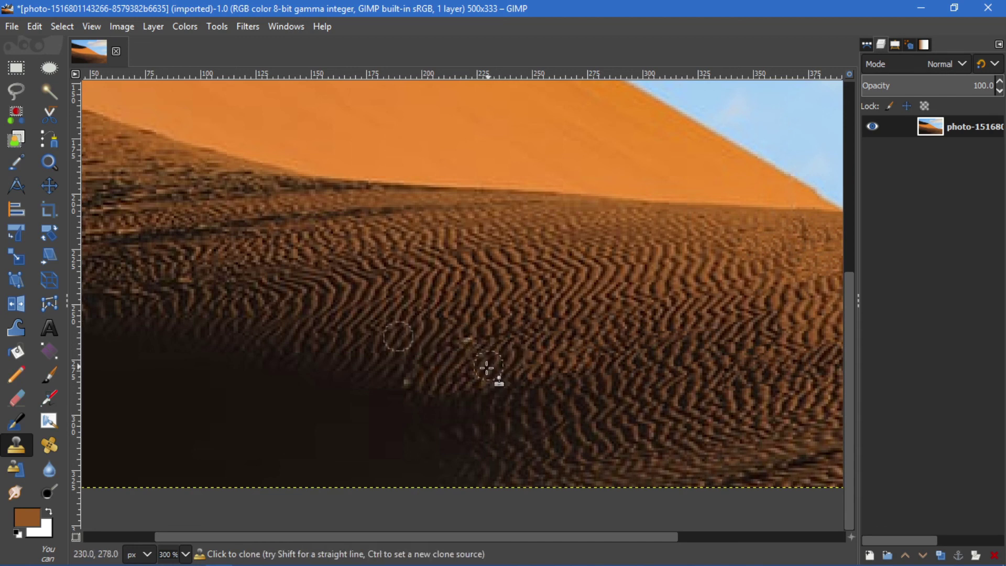
drag(431, 371, 415, 373)
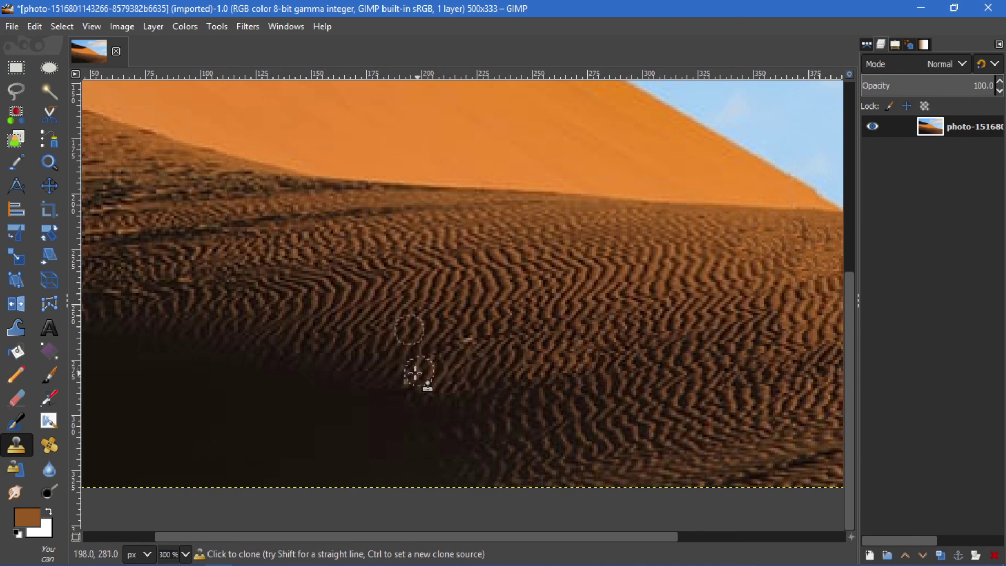
click(479, 344)
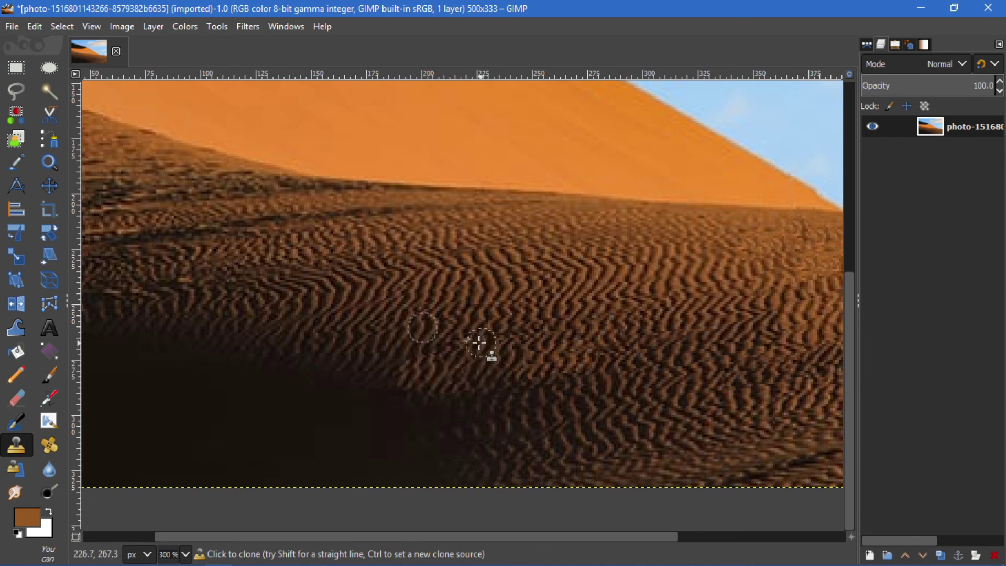
scroll(558, 351, down, 1)
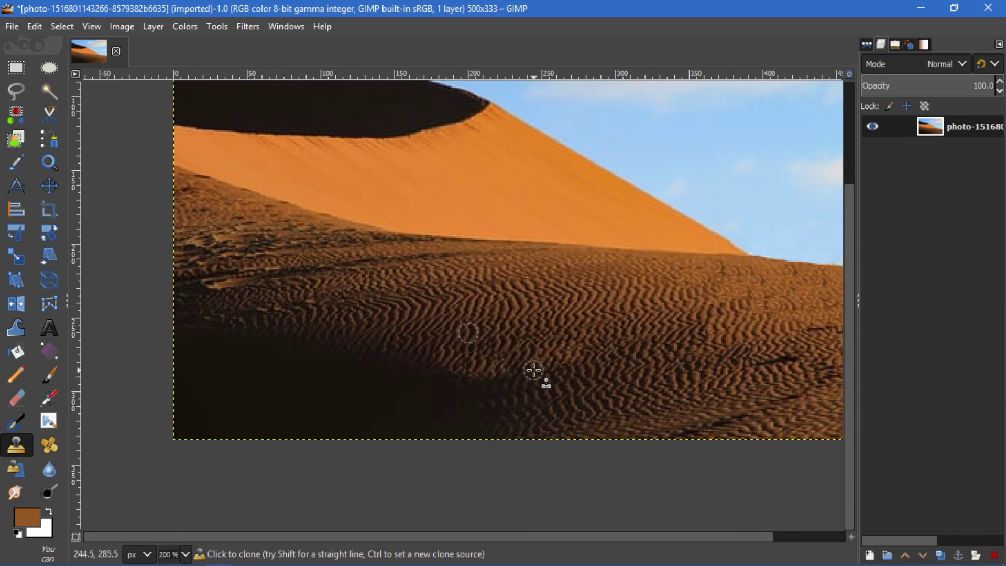
Sample shaded sand as the clone source, then view the photo at 100% with the Move tool active
key(ctrl)
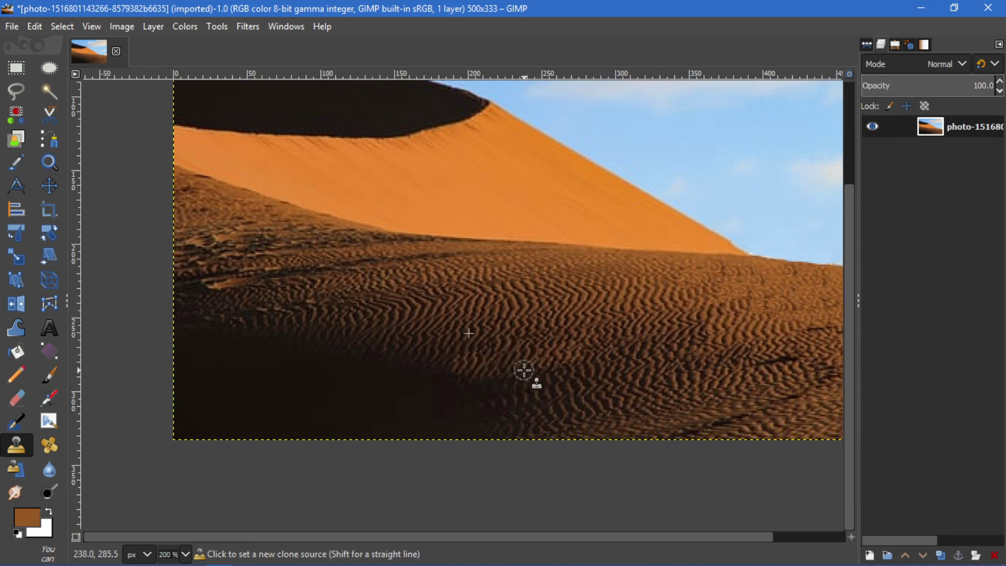
ctrl+click(443, 347)
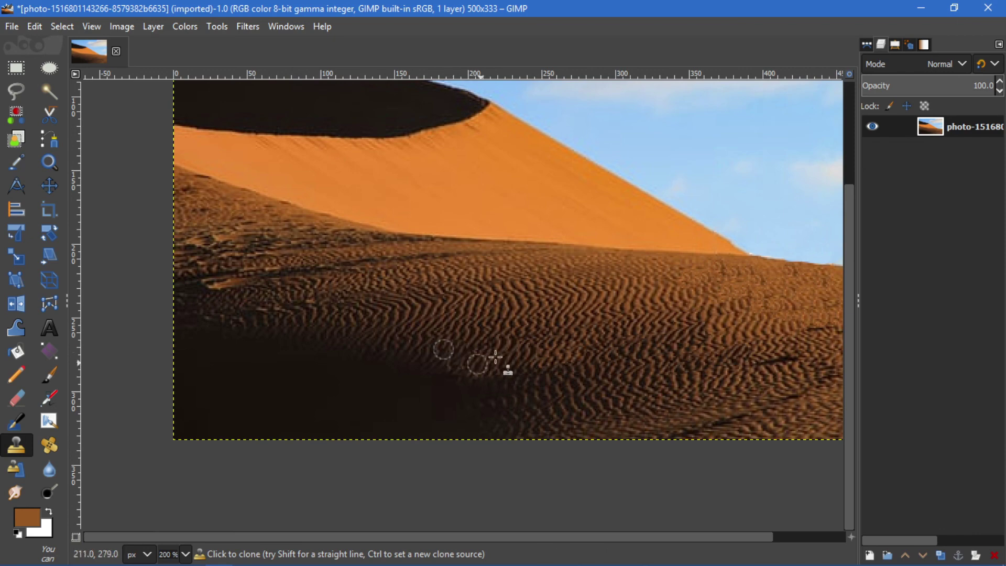
key(1)
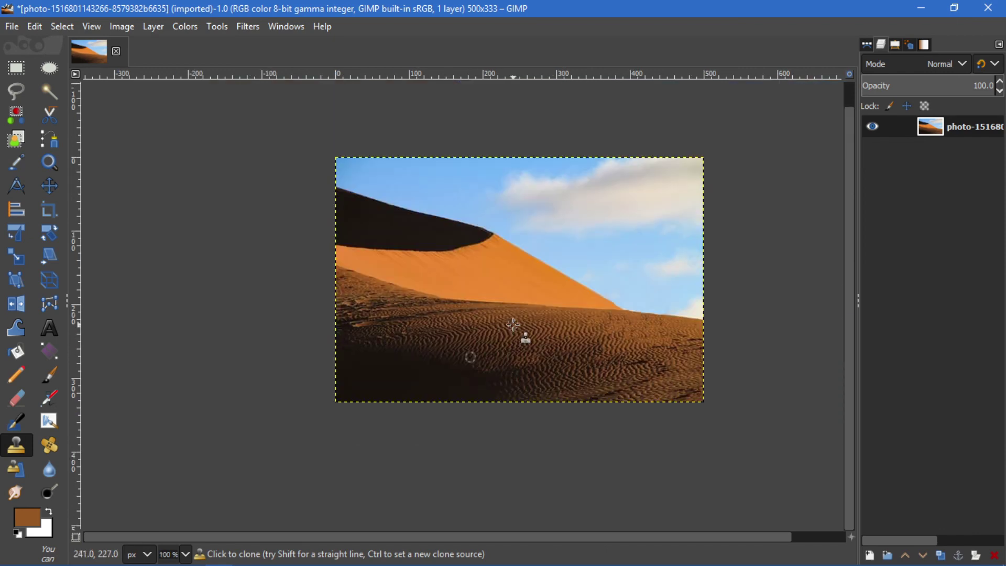
click(58, 188)
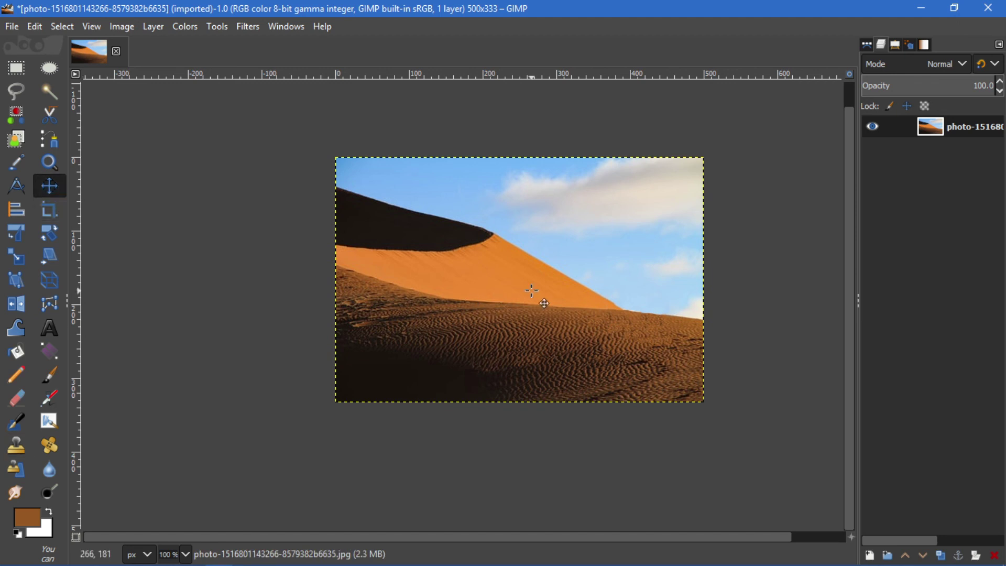